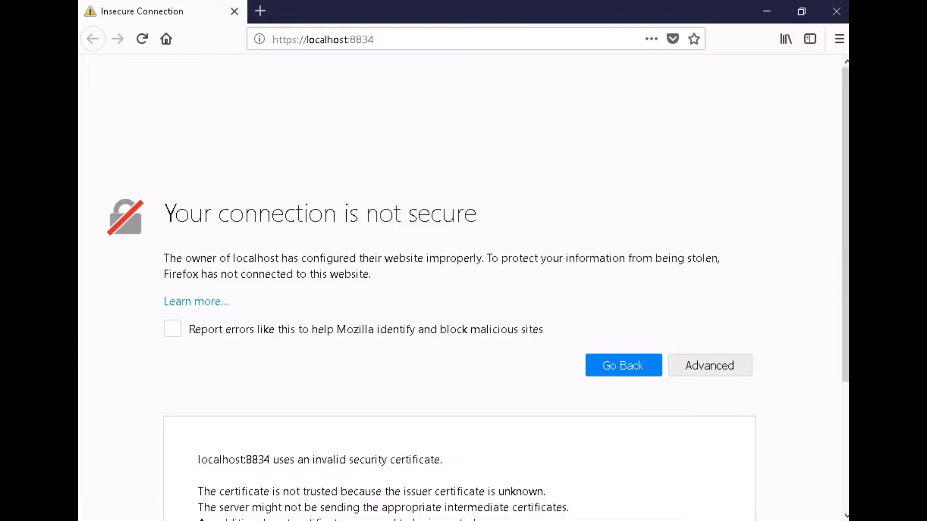
scroll(463, 290, down, 3)
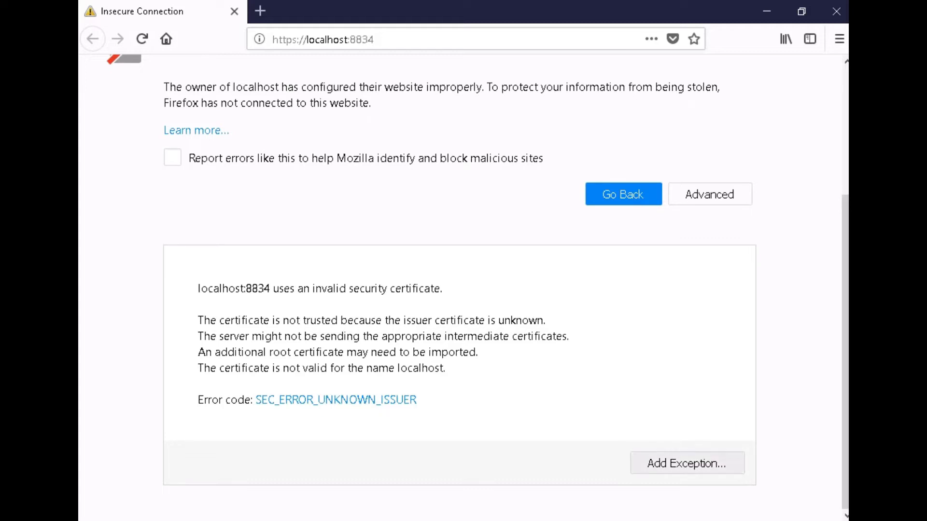
click(687, 463)
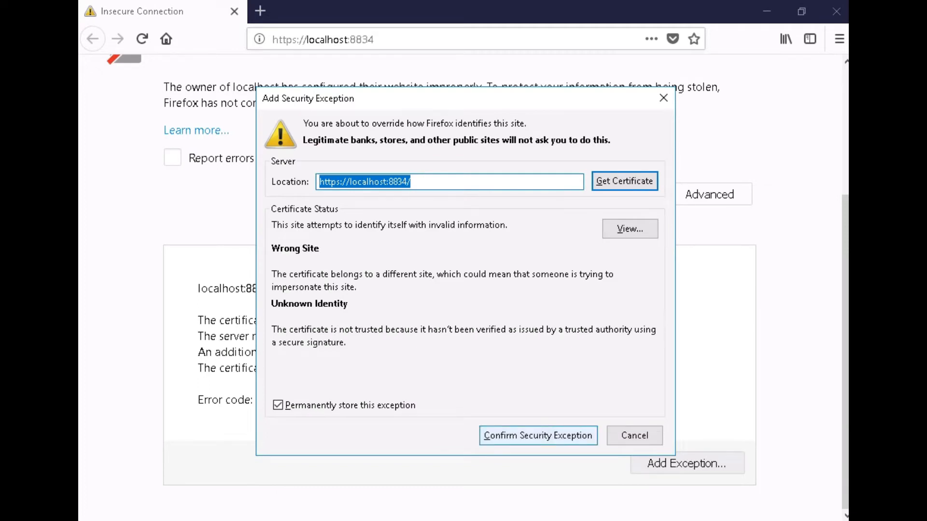
key(Return)
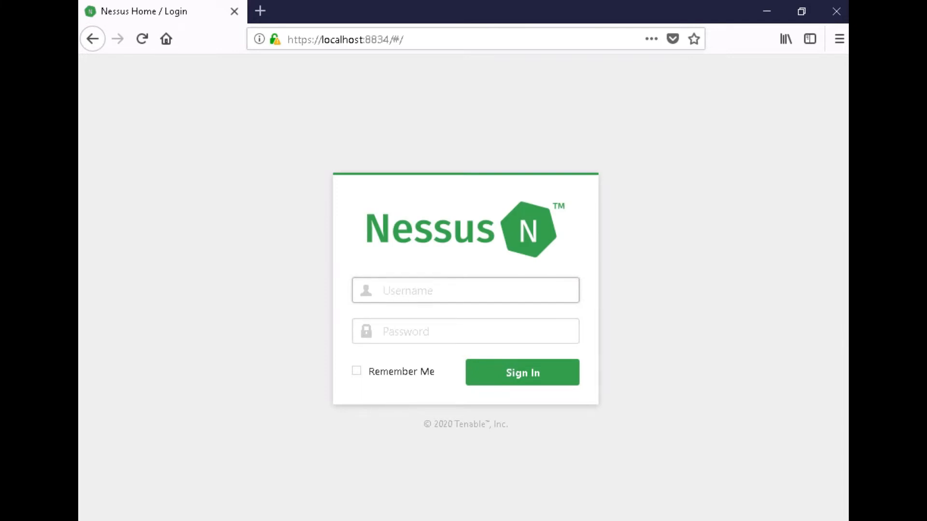
Sign in to Nessus with the account username and password, declining Firefox's save-login offer.
text(admin)
key(Tab)
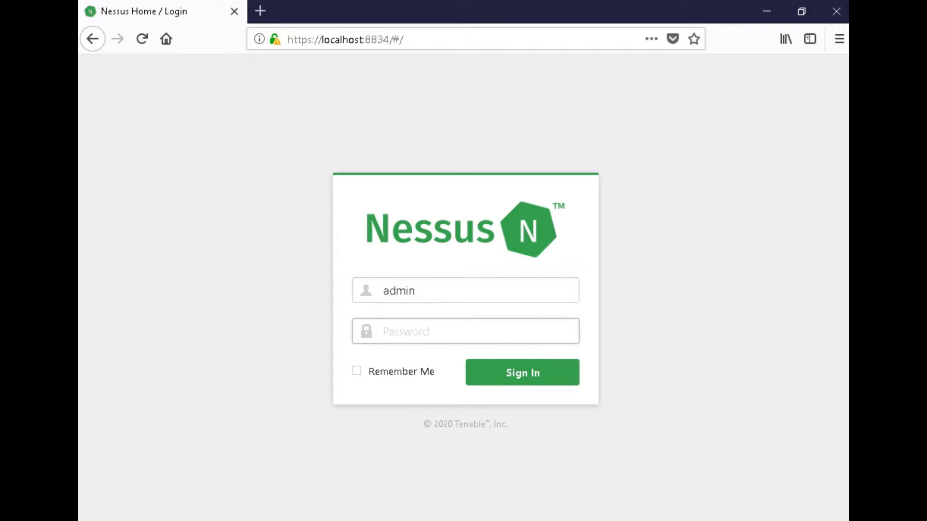
text(admin123)
key(Return)
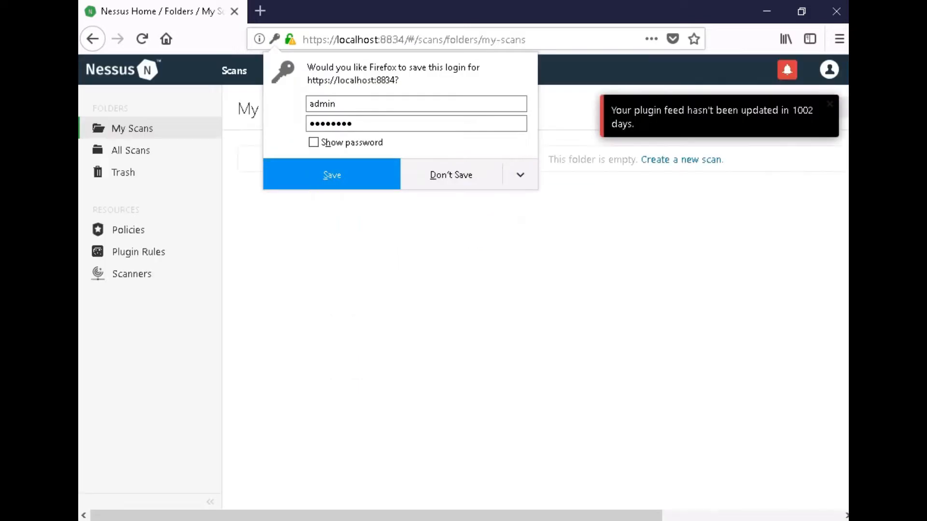
click(451, 175)
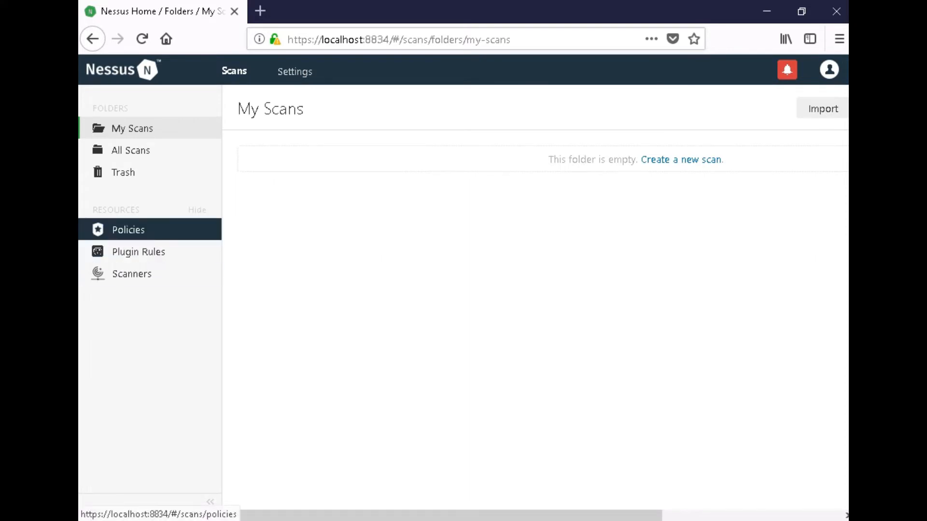
Create a new policy from the Advanced Scan template on the Policies page.
click(128, 230)
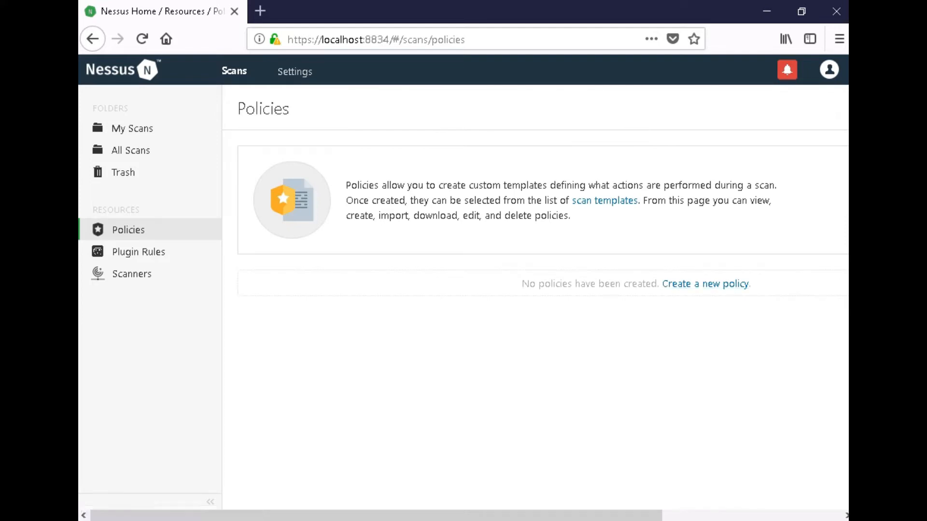
click(706, 284)
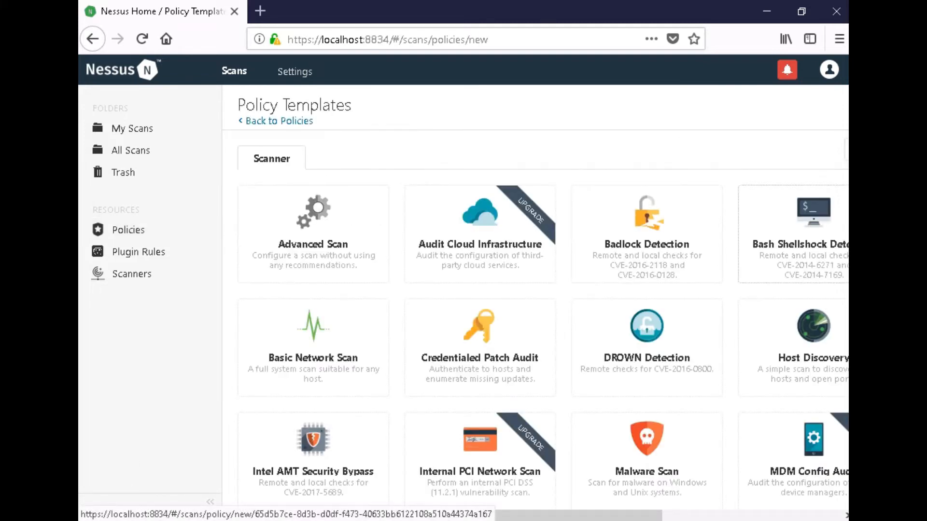
click(313, 231)
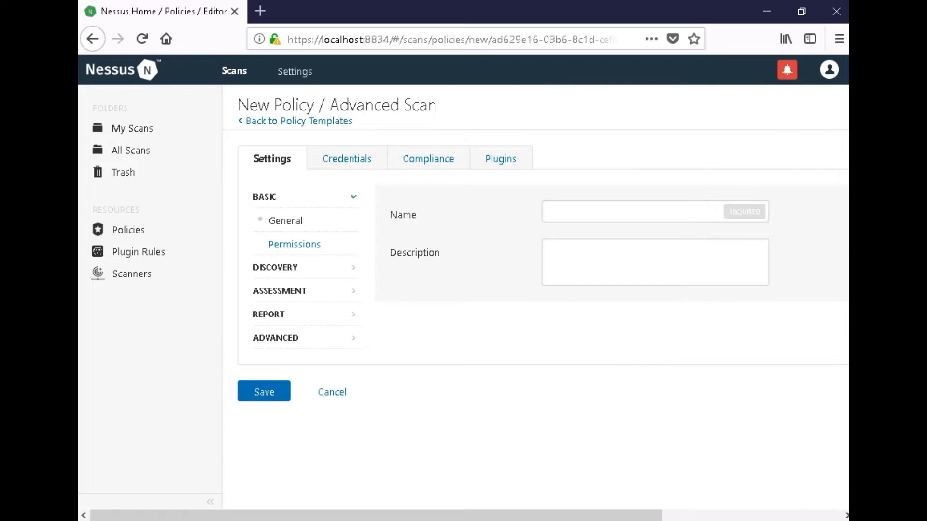
Enter NetworkScan_Policy as the Advanced Scan policy's name.
click(632, 212)
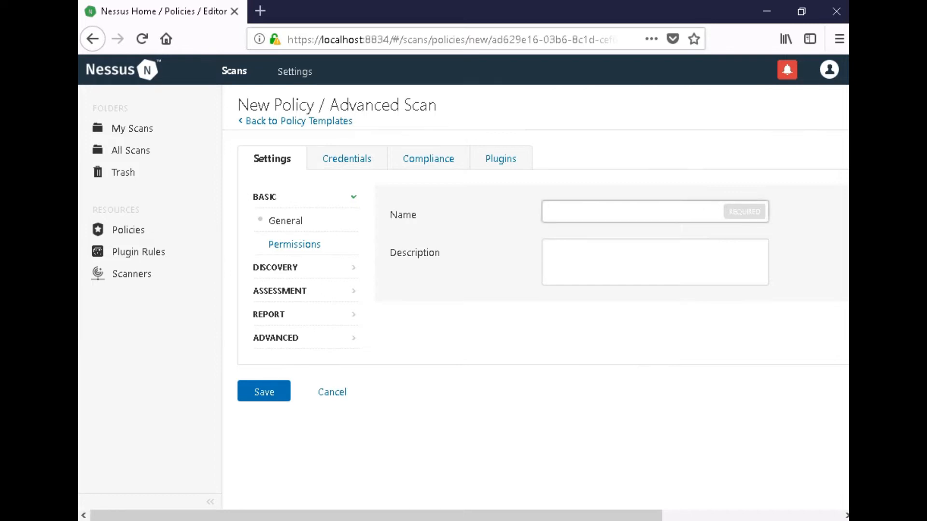
text(Networj)
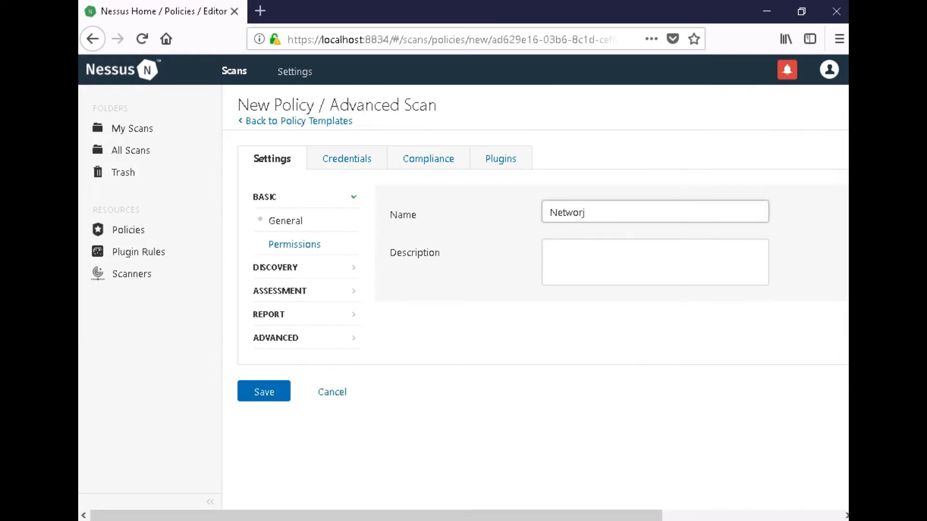
key(BackSpace)
text(kScsn)
key(BackSpace)
key(BackSpace)
text(an_p)
key(BackSpace)
text(Policy)
click(551, 254)
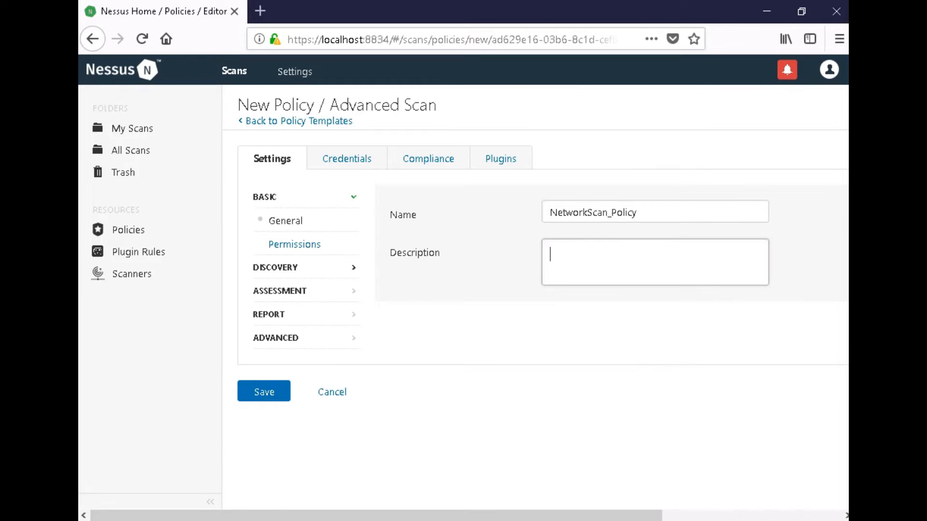
click(275, 268)
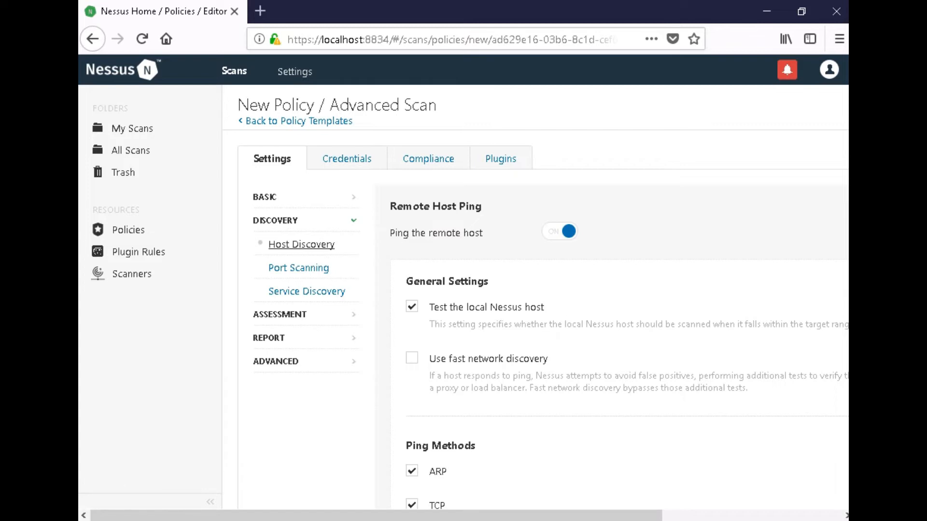
Disable Ping the remote host and enable Verify open TCP ports found by local port enumerators.
scroll(536, 297, down, 3)
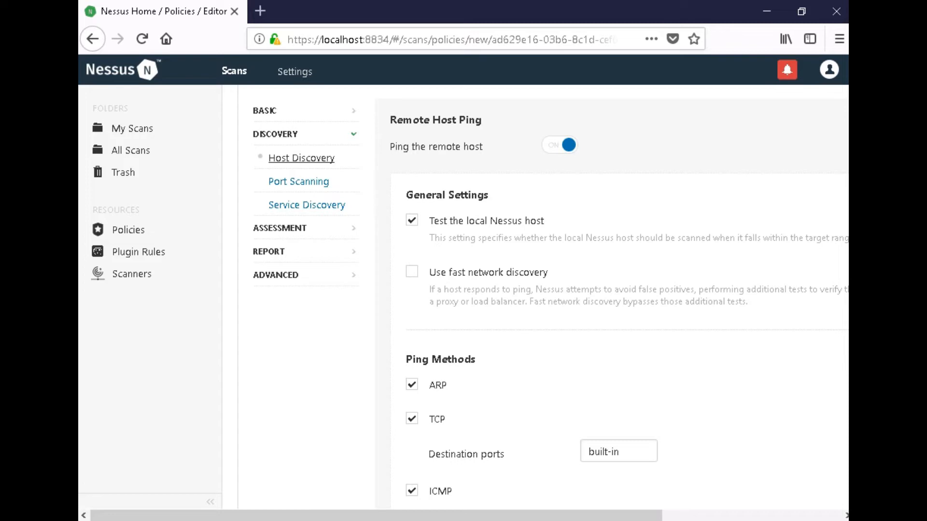
click(560, 145)
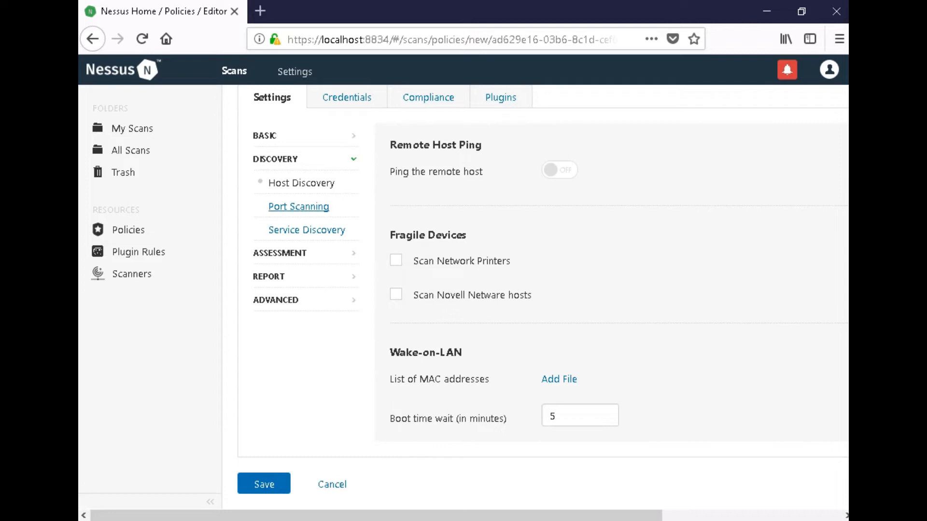
click(298, 207)
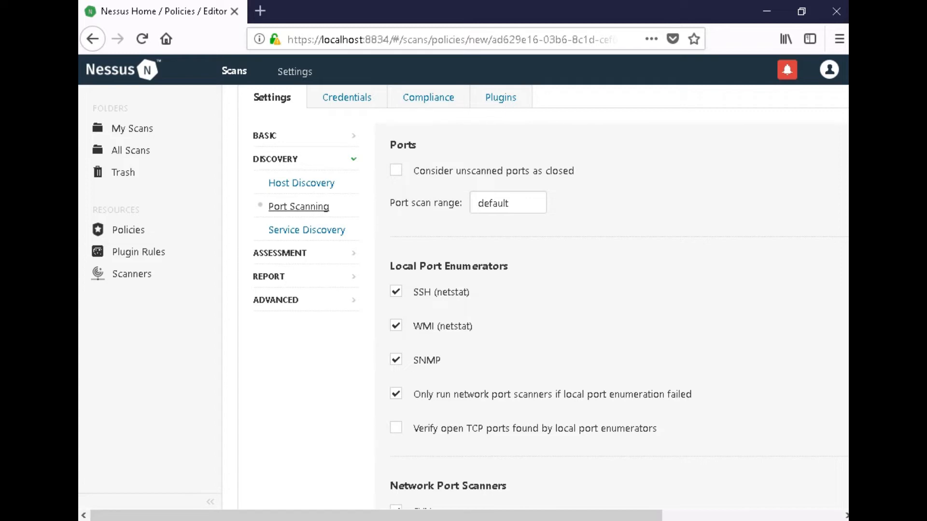
click(396, 428)
scroll(531, 290, down, 4)
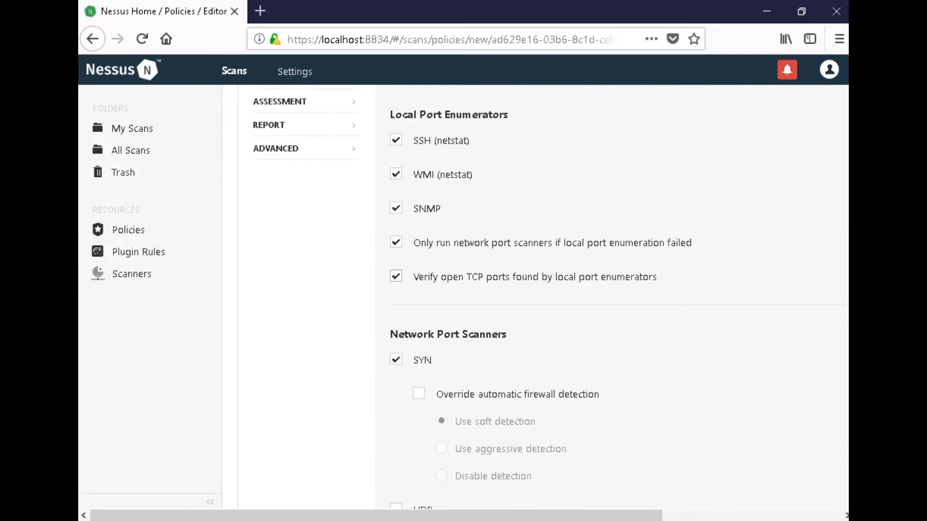
scroll(541, 305, down, 2)
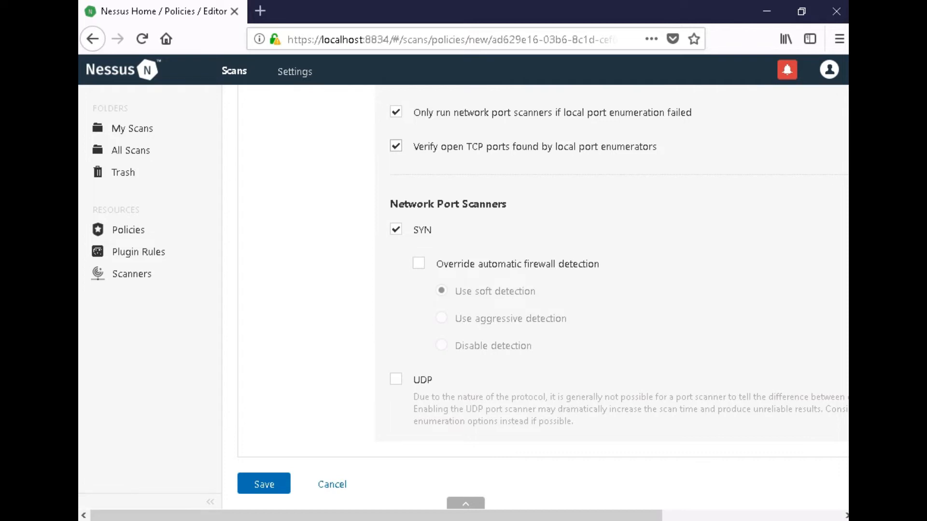
scroll(541, 304, up, 6)
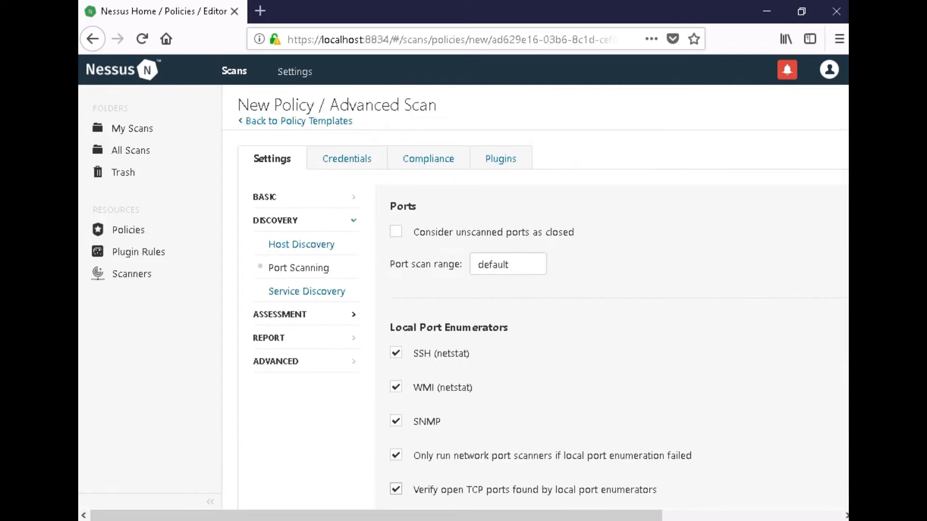
click(269, 338)
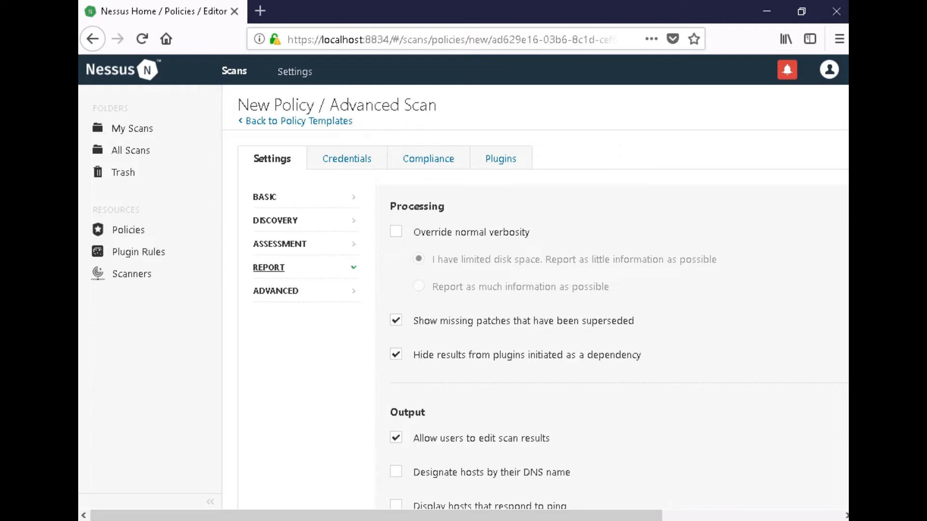
Look through the policy's Report Processing and Output options.
scroll(541, 290, down, 3)
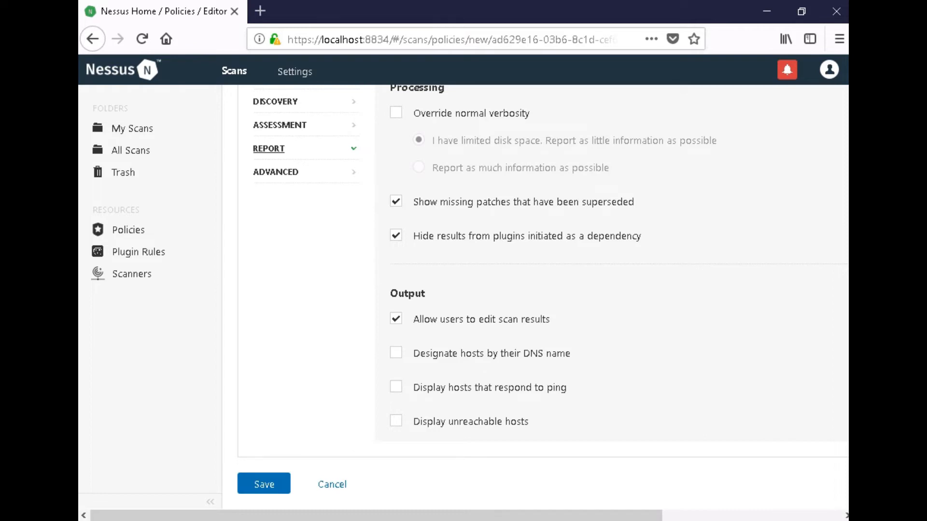
click(276, 172)
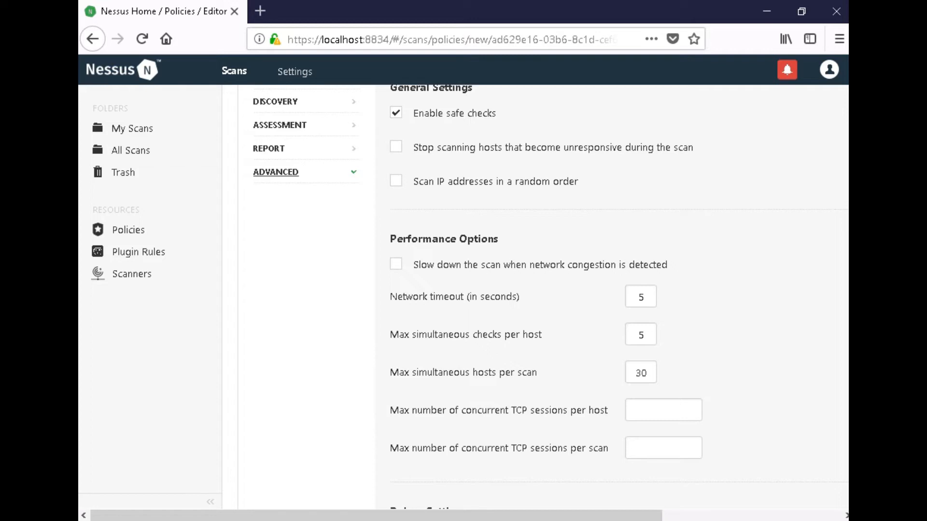
Set max concurrent TCP sessions per host and per scan to unlimited.
scroll(536, 297, up, 2)
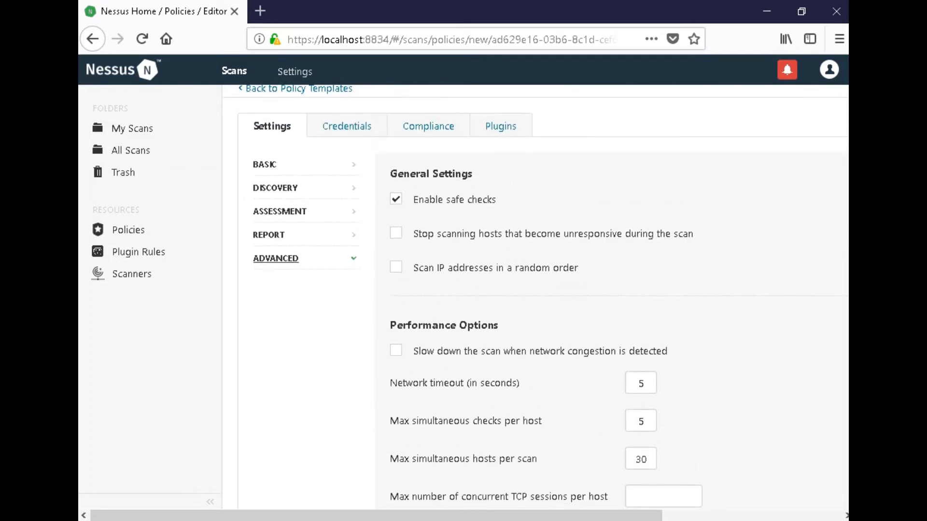
scroll(465, 503, down, 4)
text(unlimited)
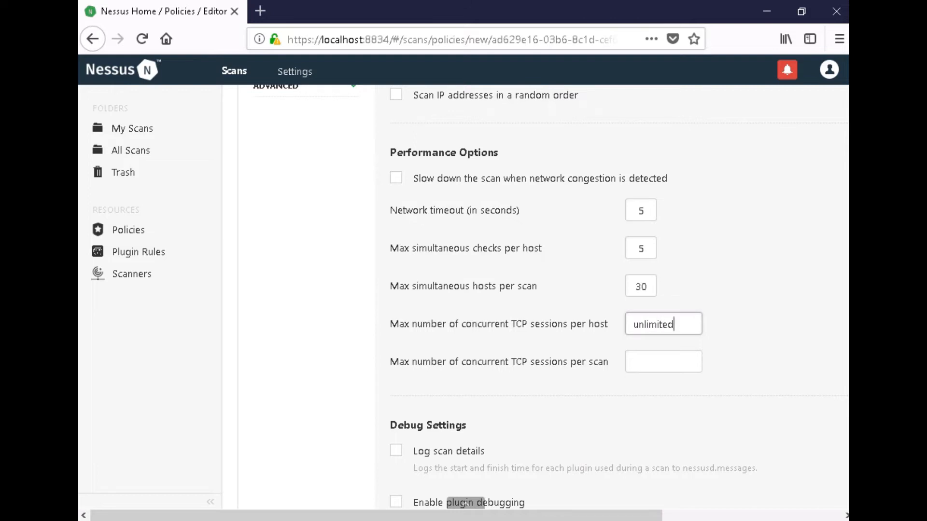
key(Tab)
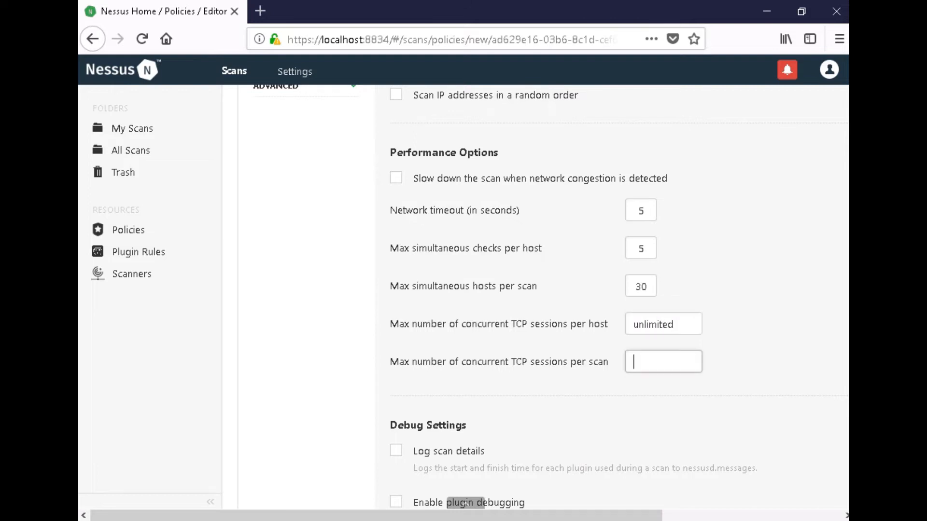
text(limited)
scroll(502, 297, down, 3)
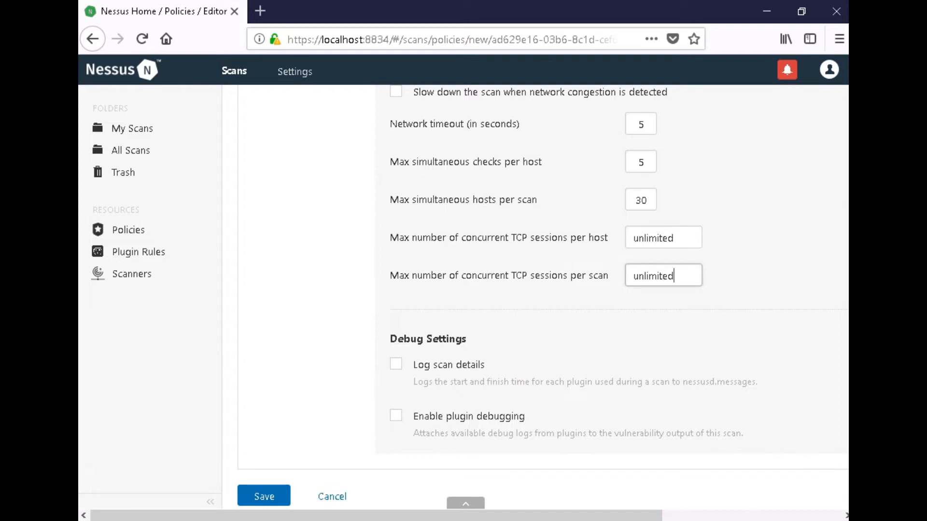
scroll(536, 297, down, 1)
scroll(535, 297, up, 6)
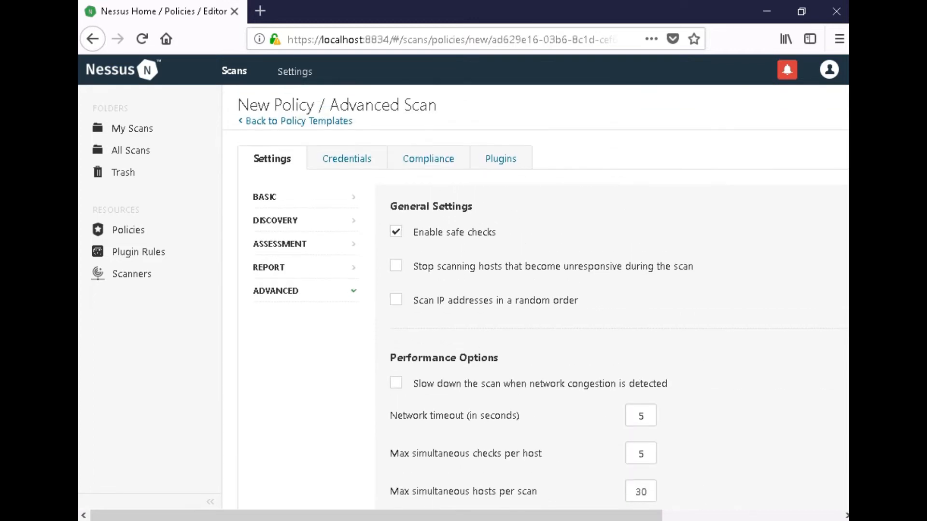
click(346, 159)
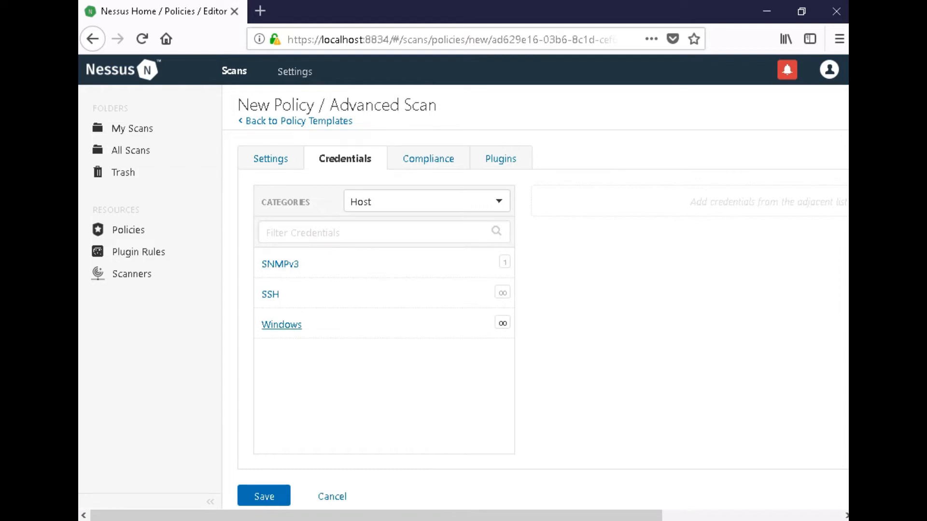
Add a Windows host credential with the account's username and password.
click(282, 325)
scroll(282, 325, down, 2)
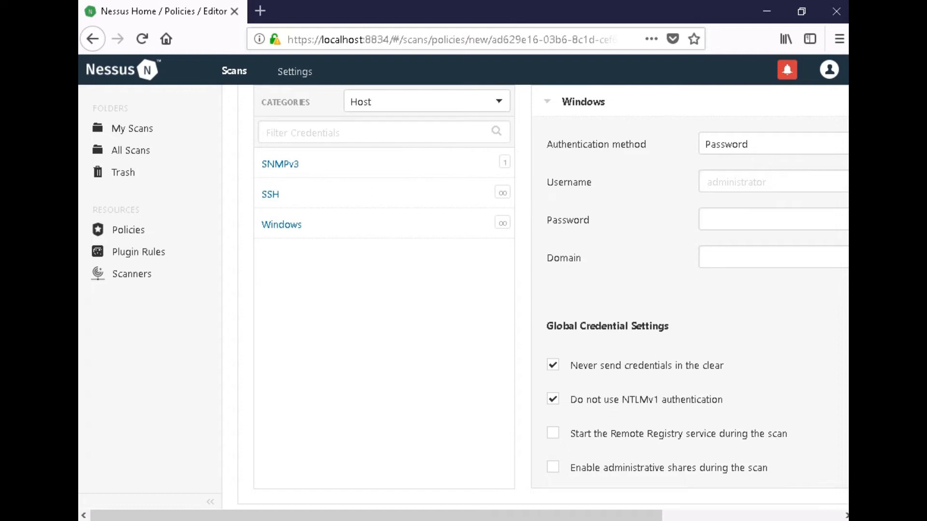
scroll(531, 289, up, 2)
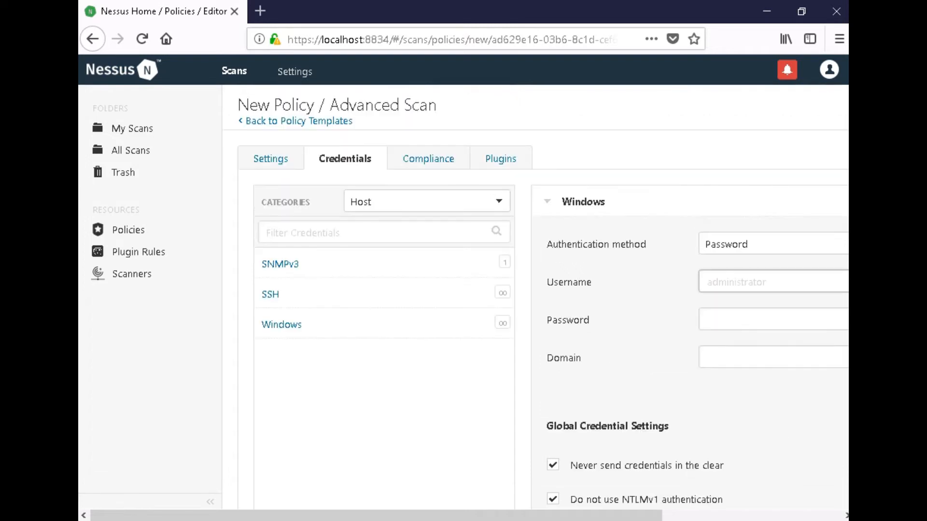
text(AD143)
key(Tab)
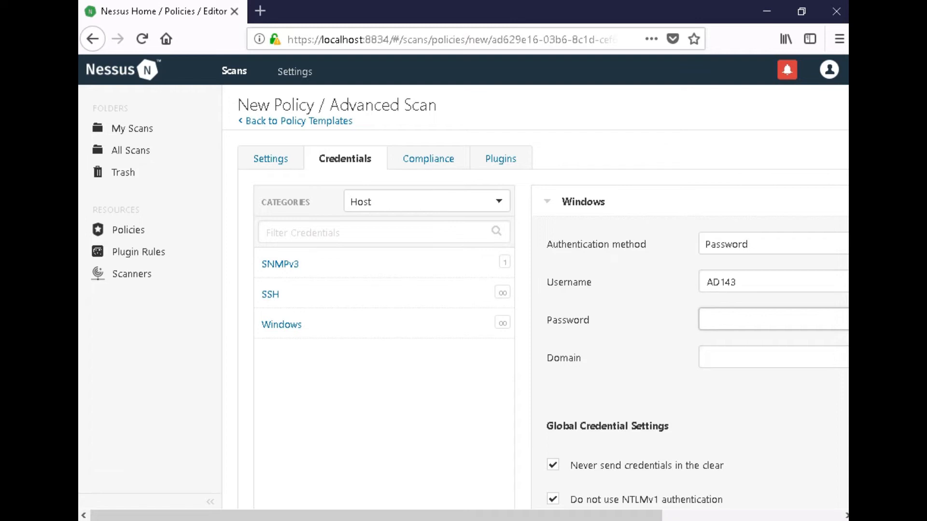
text(*********)
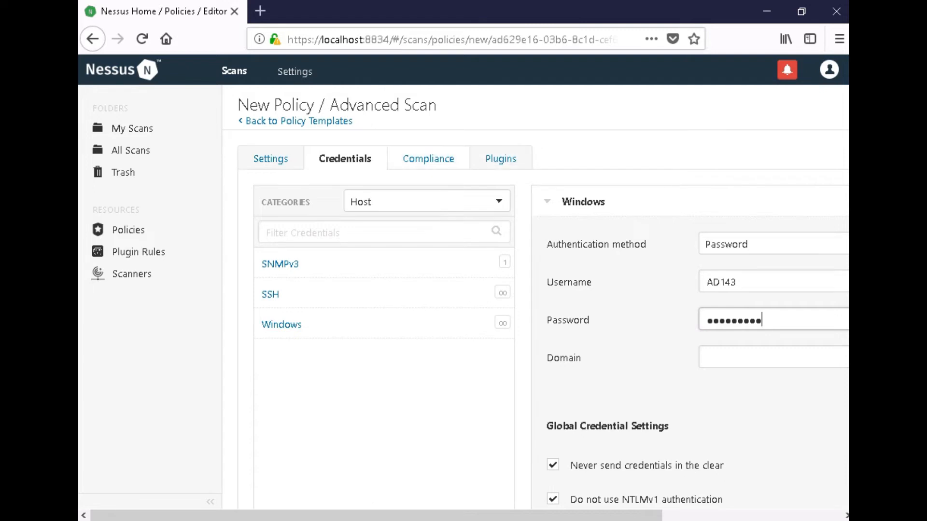
click(500, 159)
scroll(483, 246, down, 1)
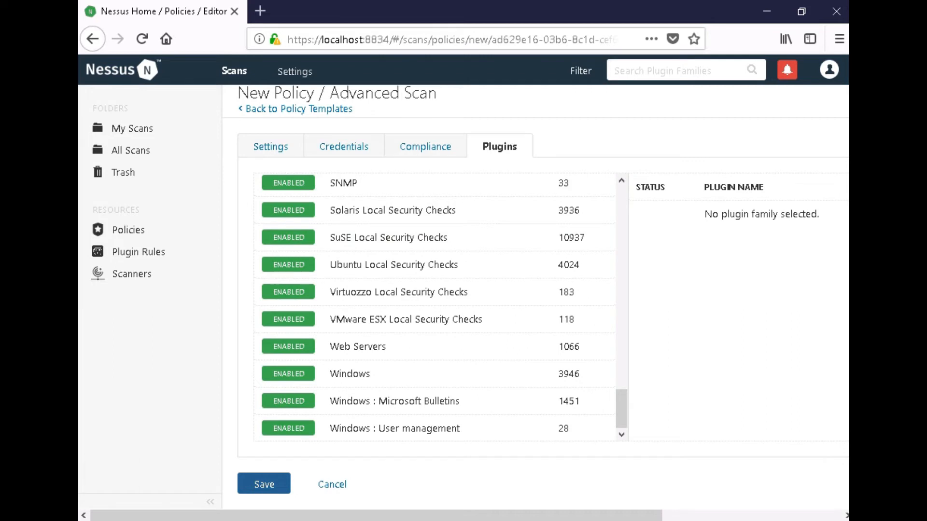
Save NetworkScan_Policy and go to the My Scans folder.
click(264, 484)
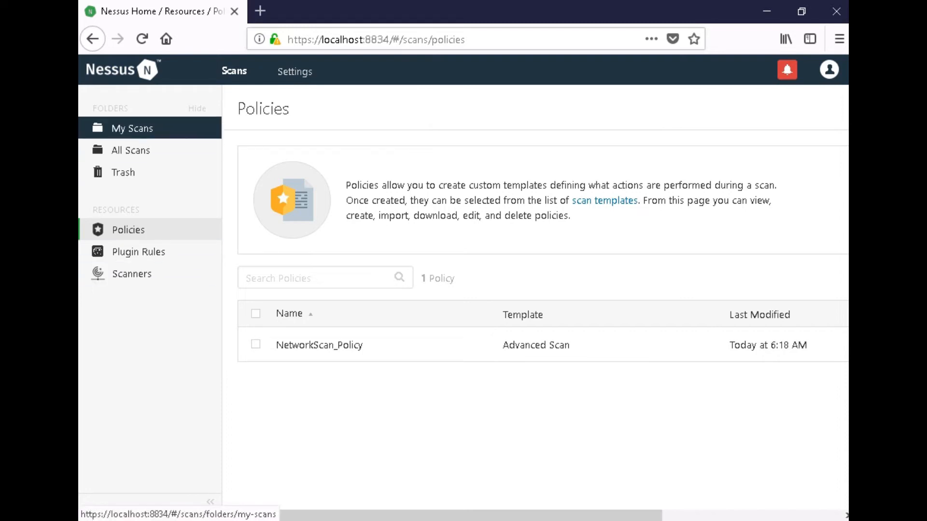
click(132, 128)
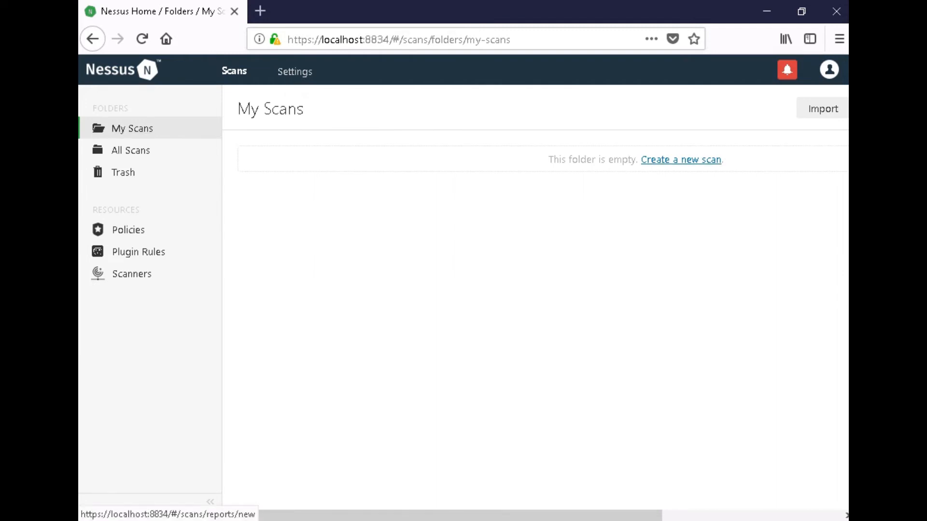
Start a new scan based on the user-defined NetworkScan_Policy template.
click(681, 159)
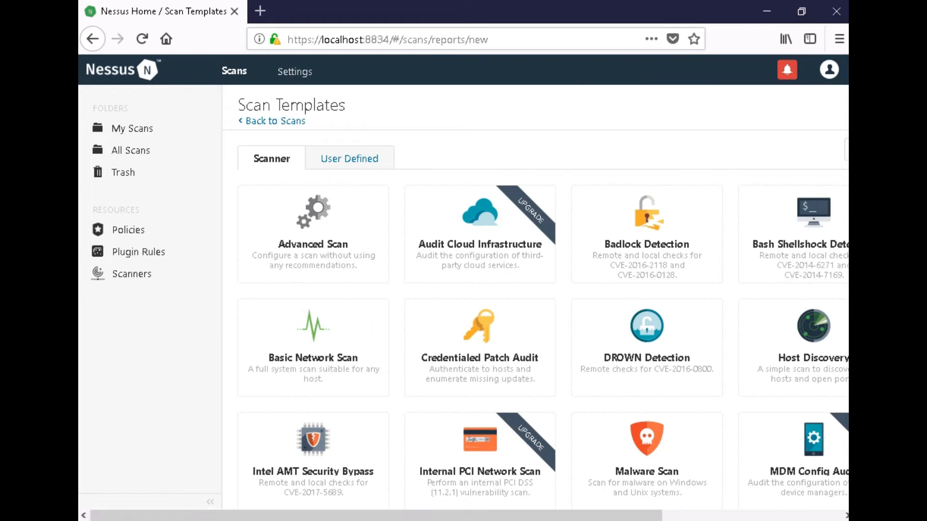
click(350, 159)
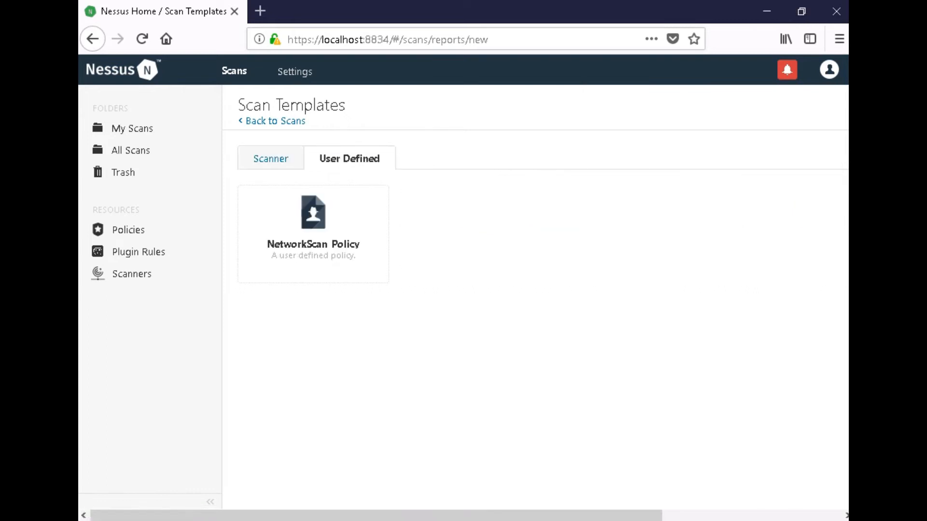
click(314, 222)
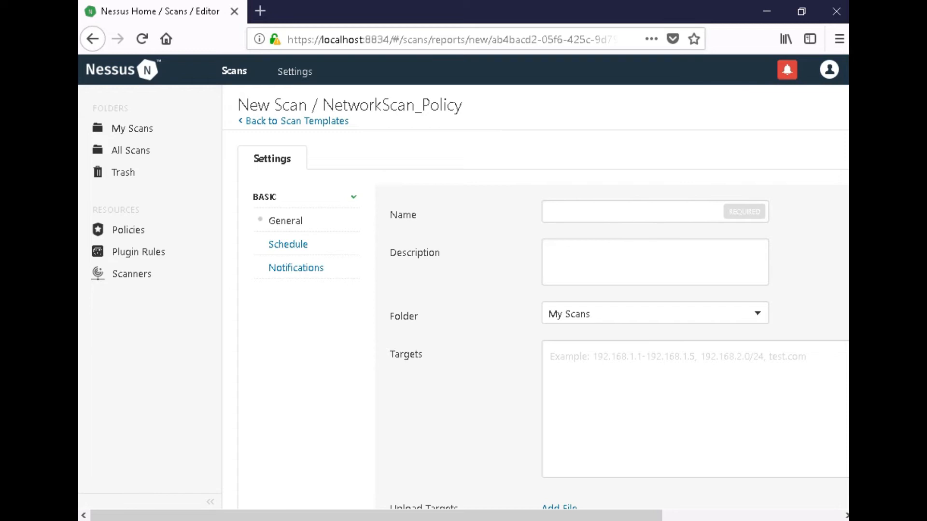
click(551, 212)
Name the new scan 'Local Network'.
text(L)
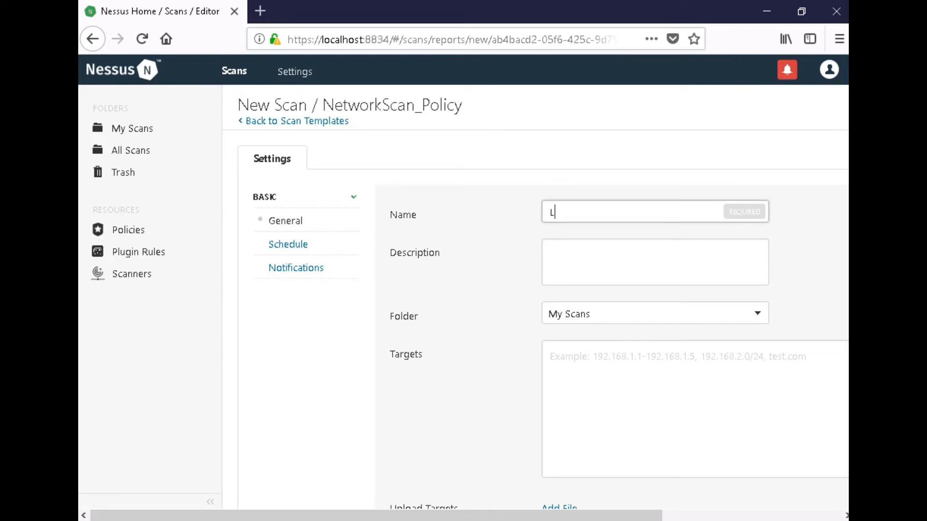
text(oca)
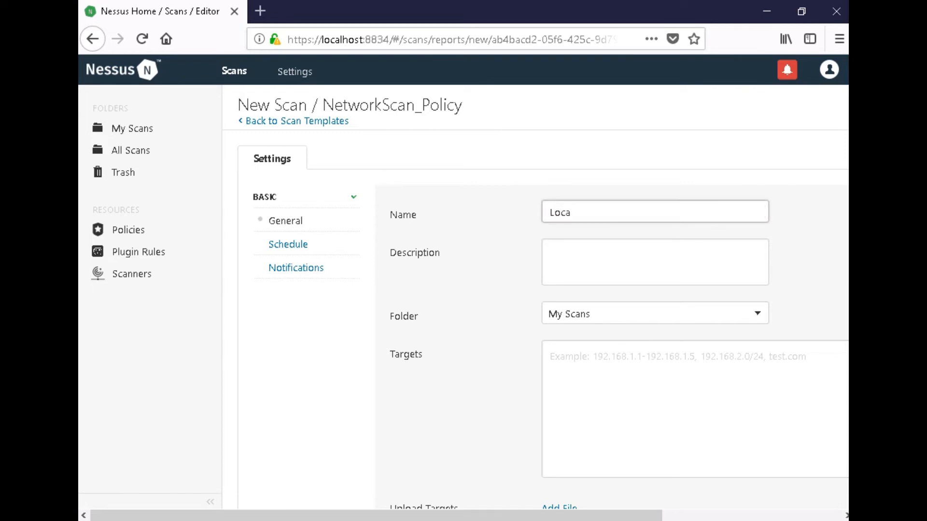
text(l Network)
key(Tab)
scroll(536, 297, down, 3)
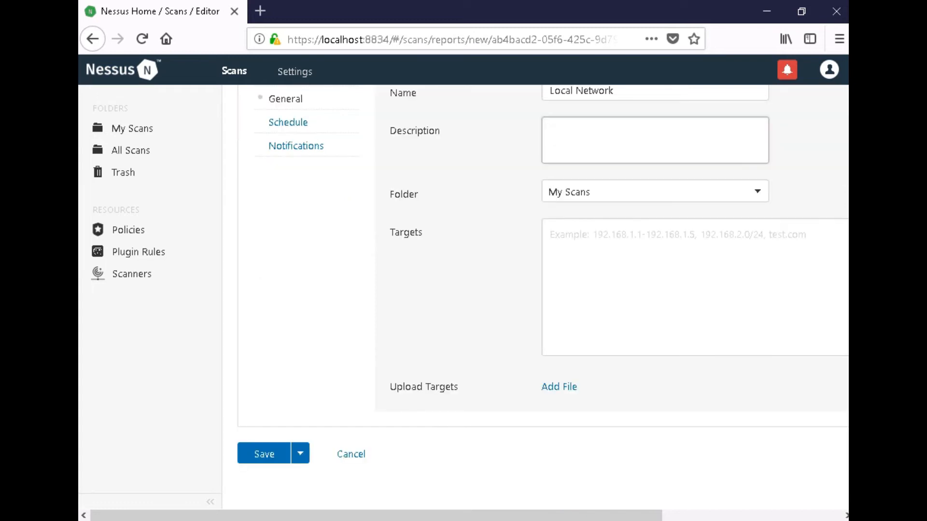
Set the scan target to 10.10.10.12 and bring up the Schedule settings.
click(551, 235)
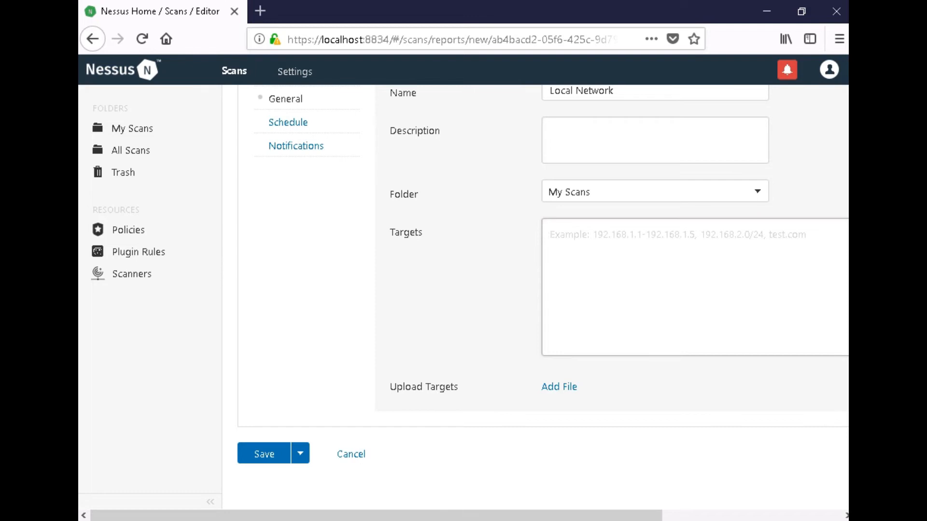
text(0)
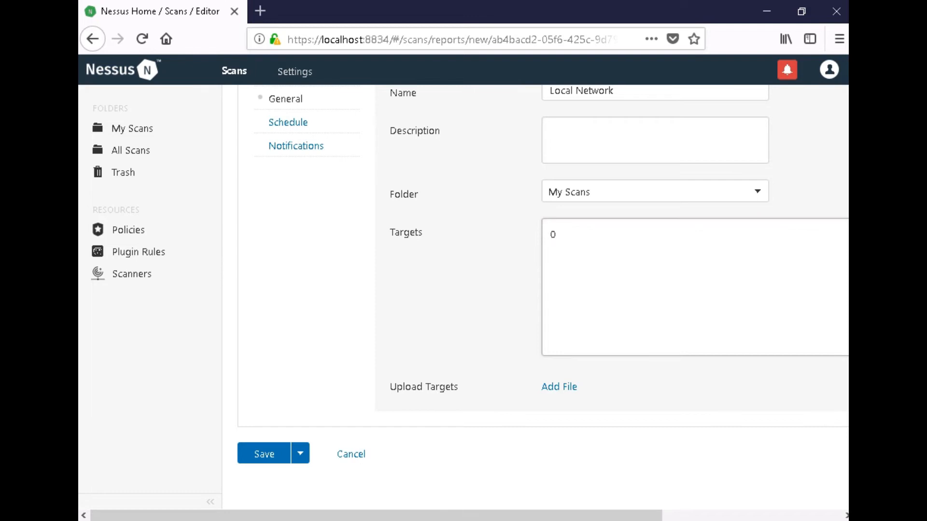
key(BackSpace)
text(10.10.10.12)
scroll(289, 244, up, 5)
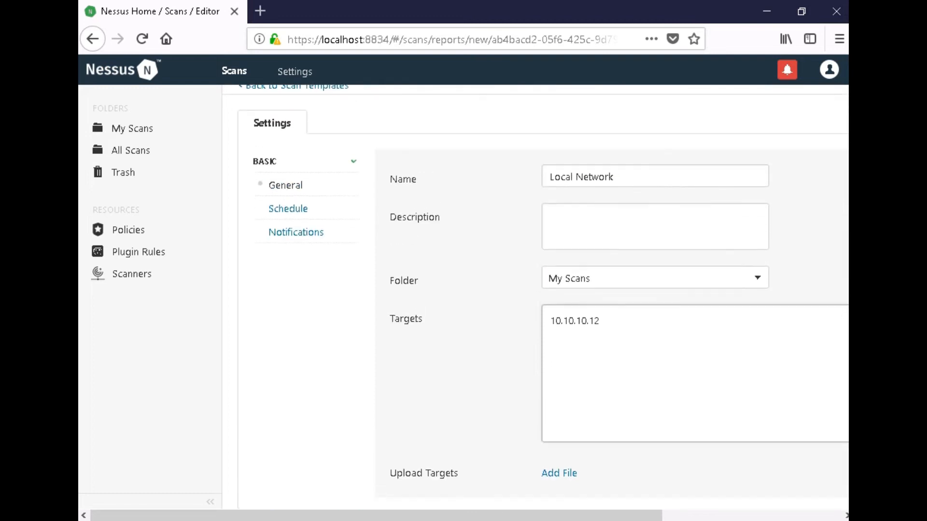
click(287, 245)
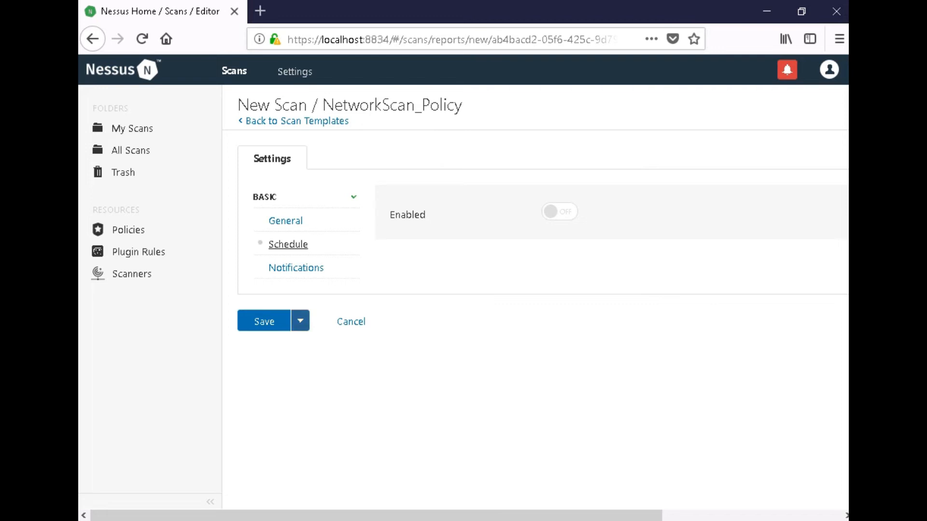
Save and launch the Local Network scan, then select it in My Scans.
click(300, 321)
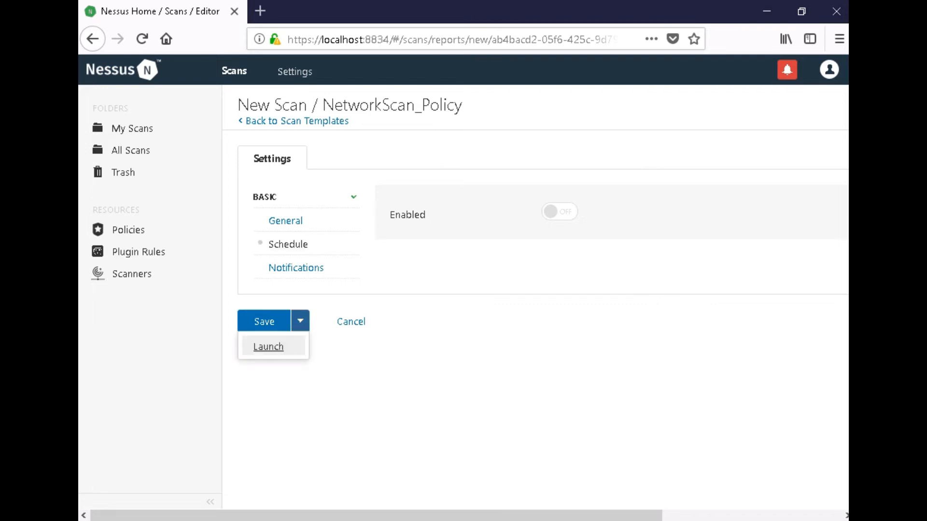
click(268, 347)
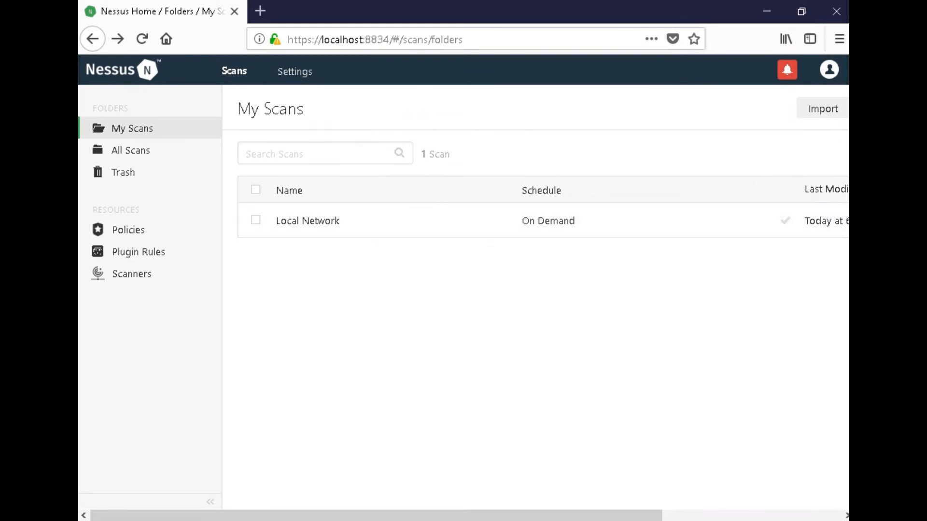
click(255, 220)
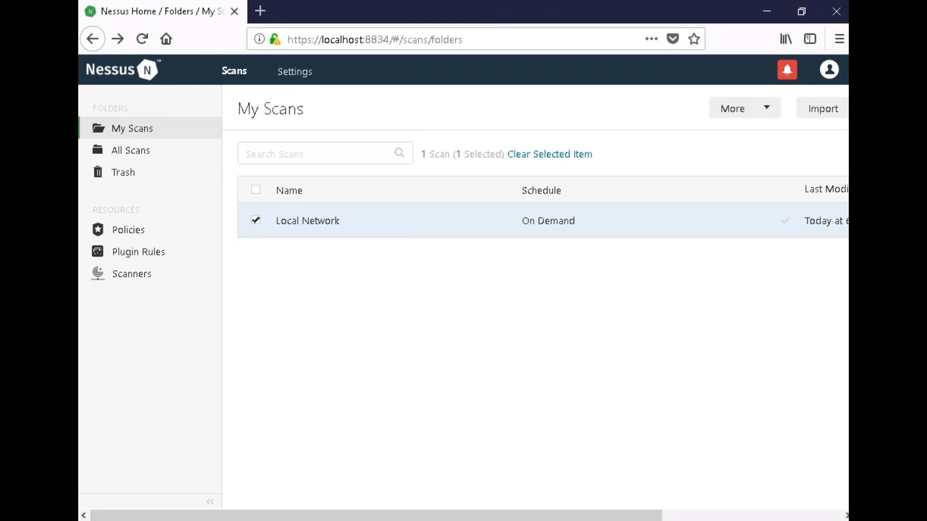
Open the Local Network scan results and review host 10.10.10.12's 74 vulnerabilities.
click(308, 221)
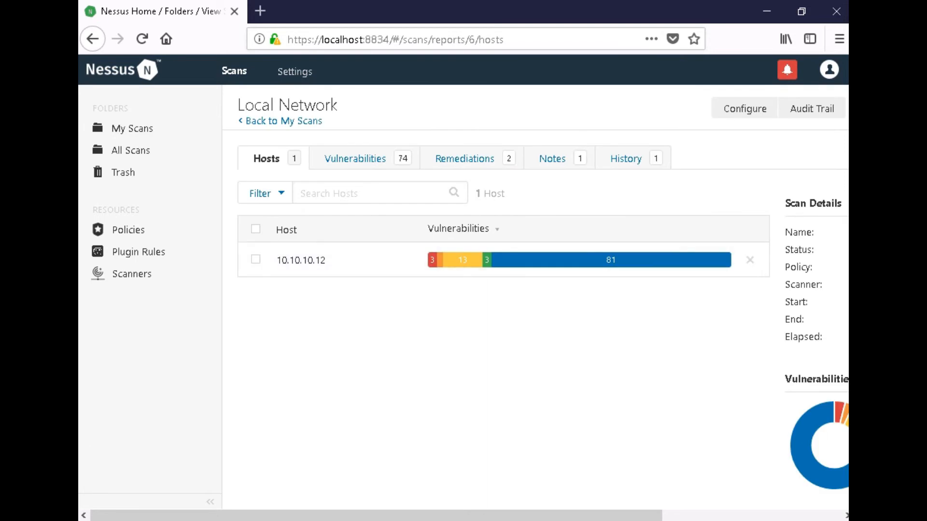
drag(376, 516, 556, 516)
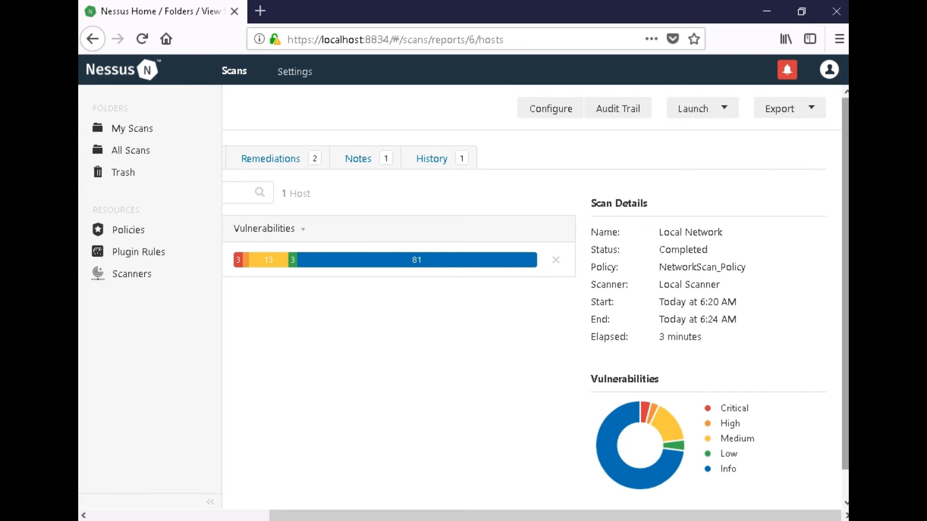
scroll(535, 290, down, 1)
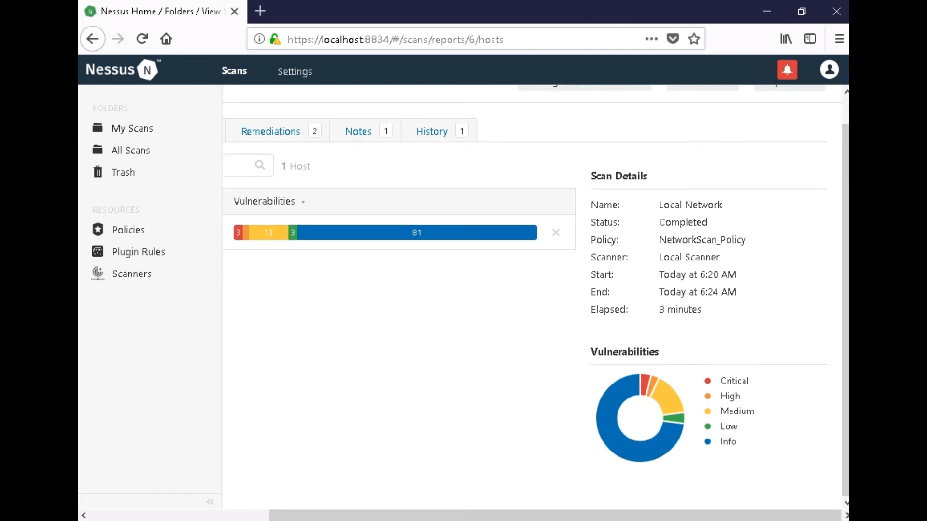
scroll(535, 290, up, 1)
scroll(531, 297, up, 1)
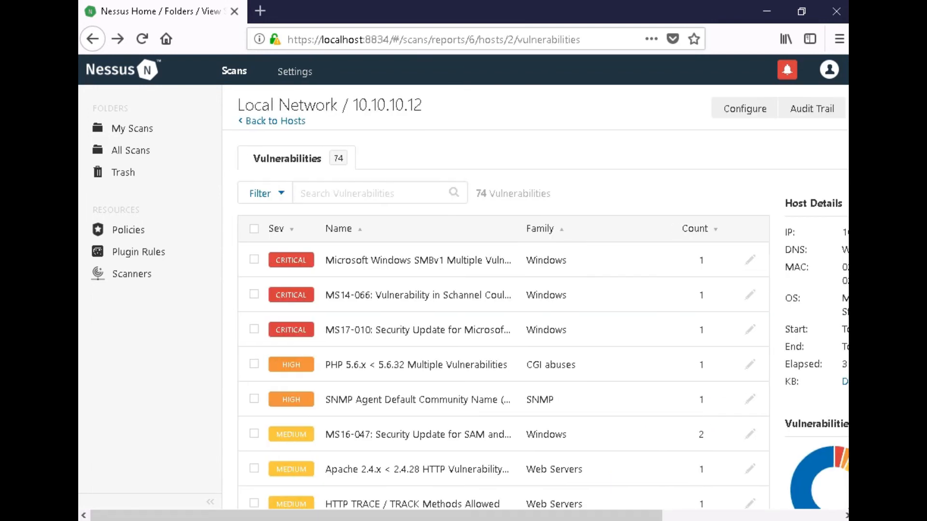
scroll(750, 259, down, 2)
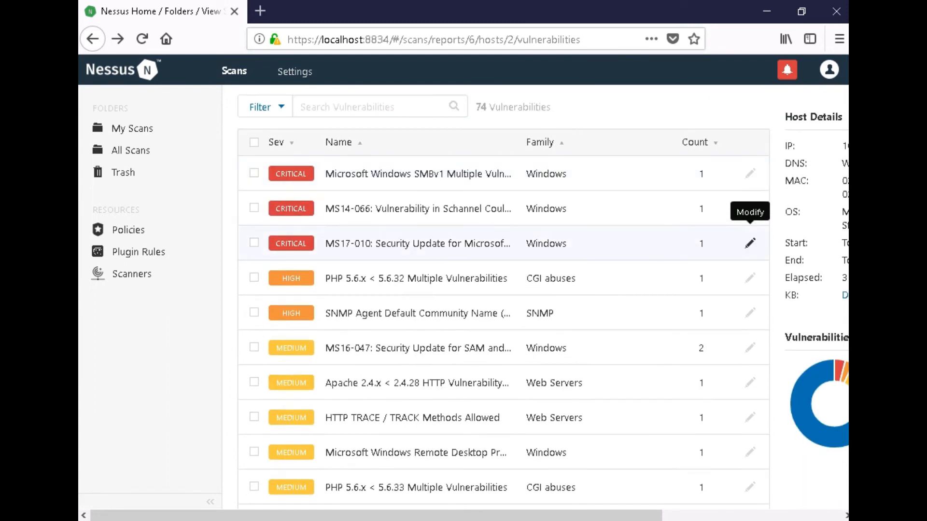
scroll(750, 273, down, 12)
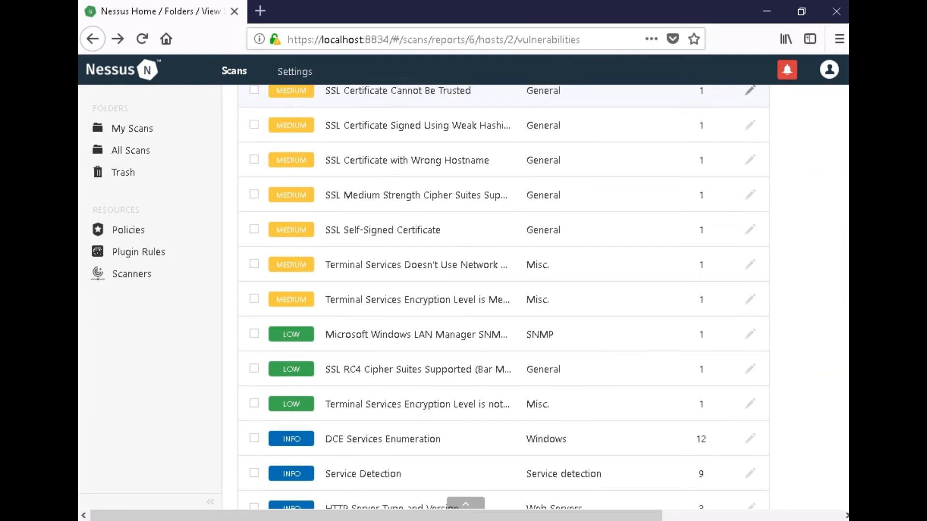
scroll(749, 275, down, 2)
scroll(749, 275, up, 15)
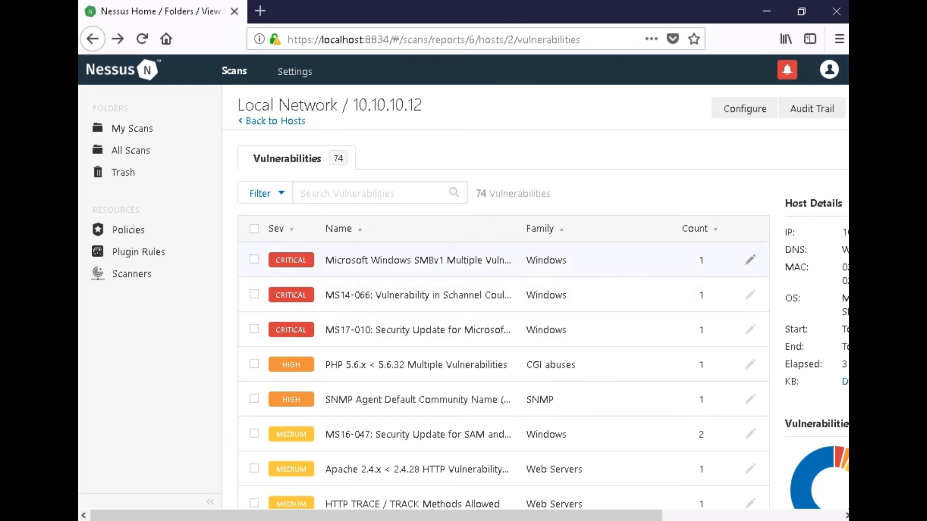
click(419, 260)
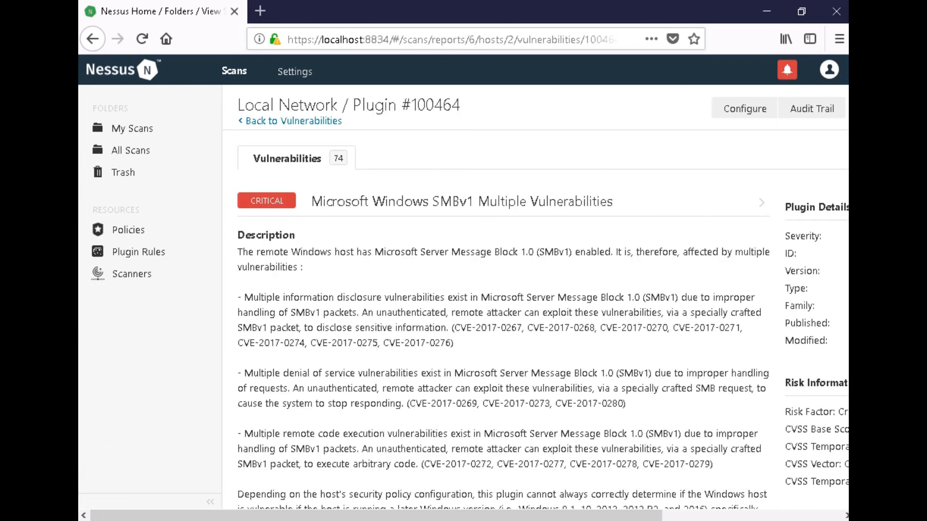
Read the SMBv1 Multiple Vulnerabilities details (plugin 100464, CVSS 10.0) and list the export formats.
scroll(542, 299, down, 7)
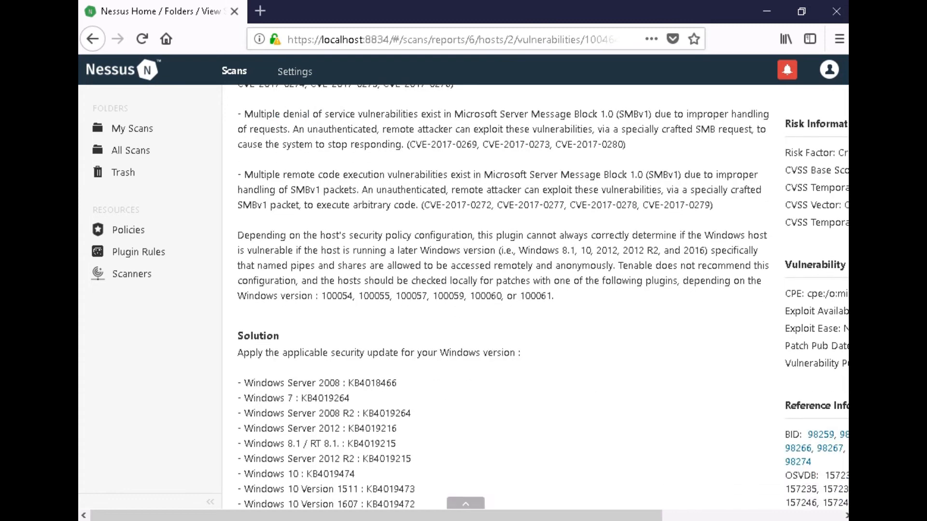
scroll(543, 300, down, 7)
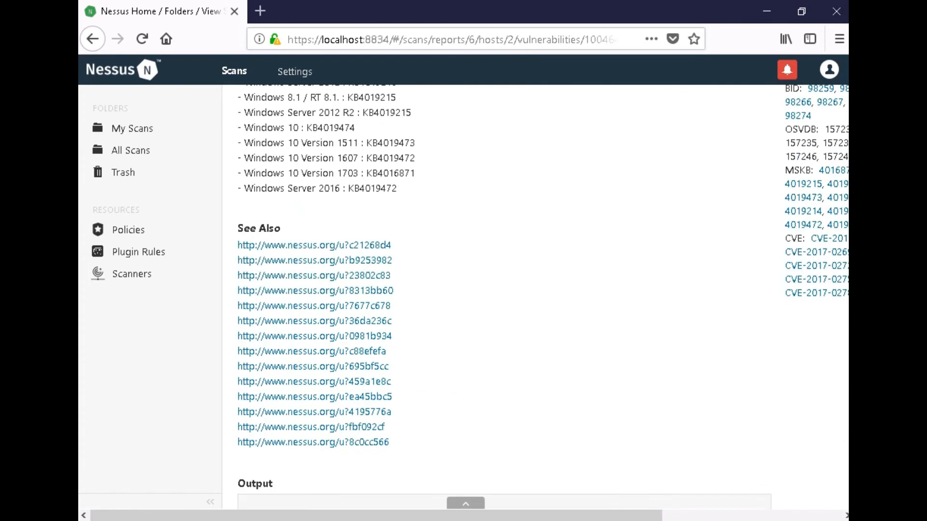
scroll(542, 299, down, 1)
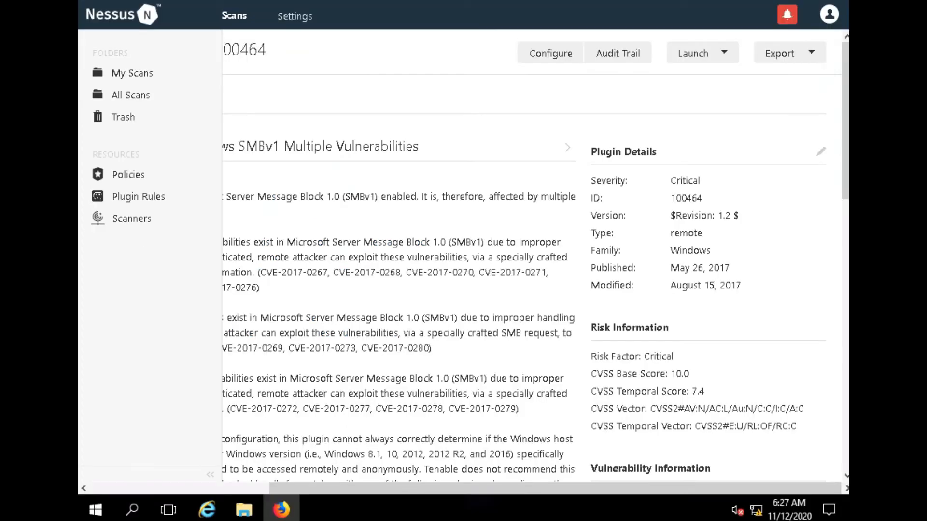
click(789, 52)
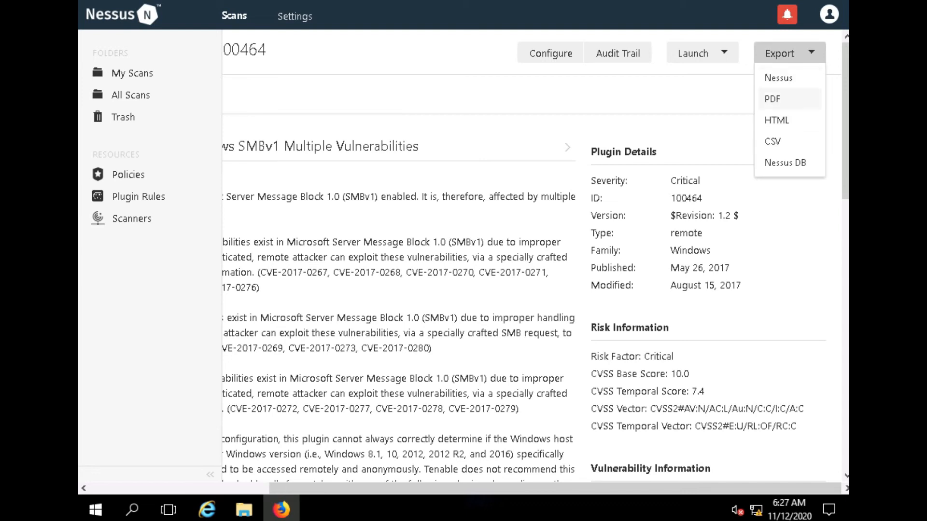
Export an Executive Summary PDF, save it as Local_Network_1ariyg.pdf, and show its folder.
click(772, 99)
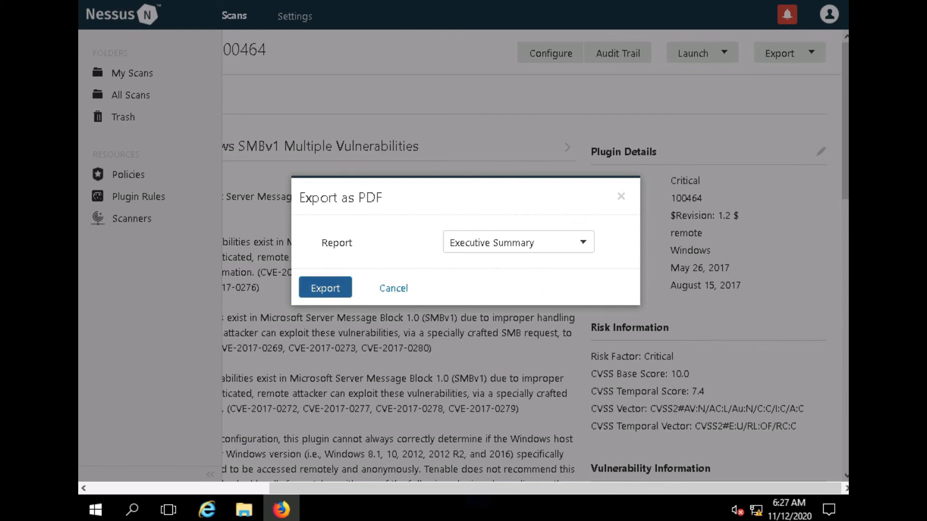
click(326, 287)
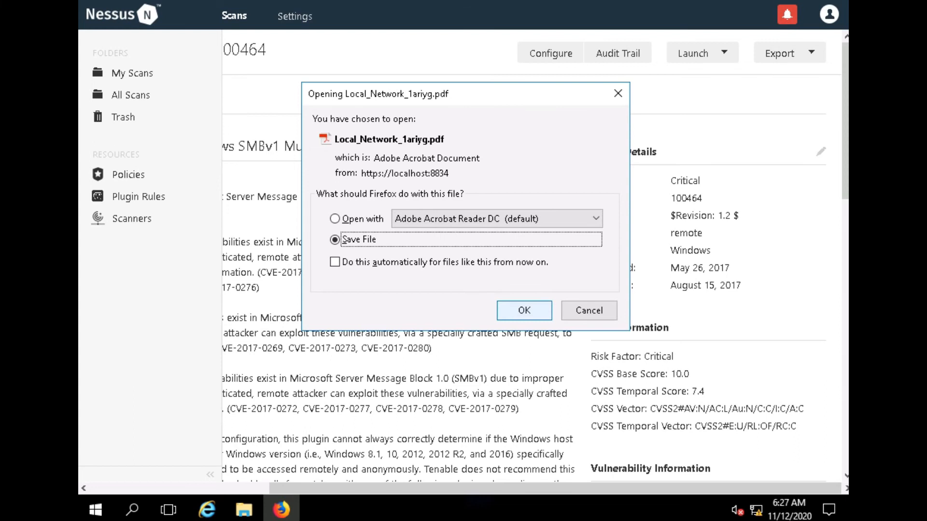
key(Return)
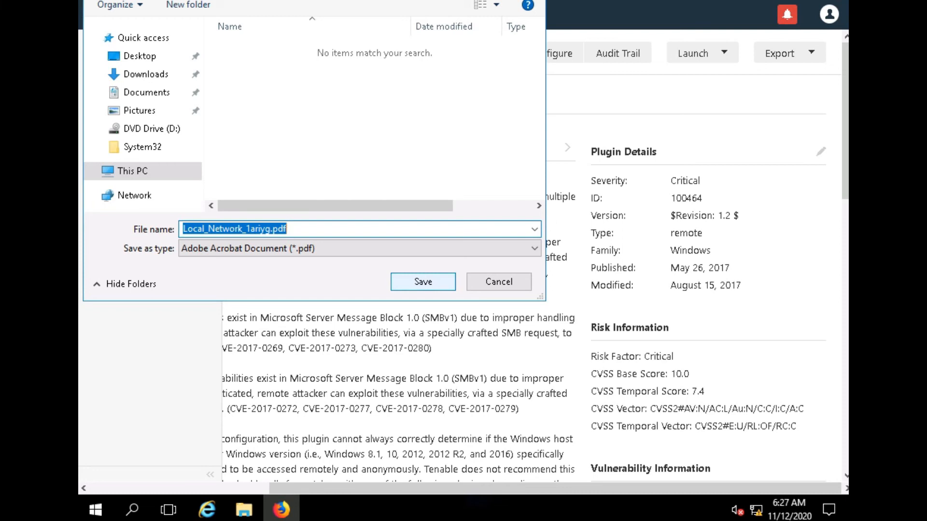
key(Return)
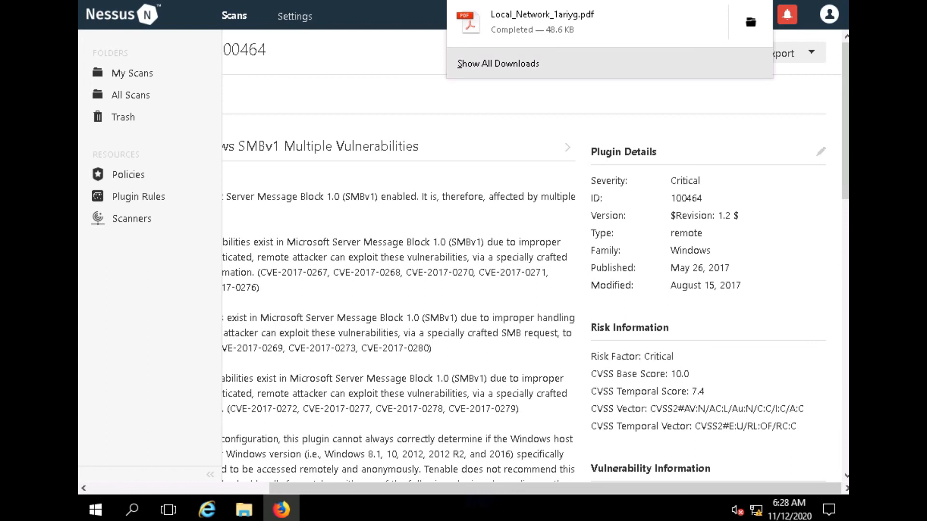
click(588, 23)
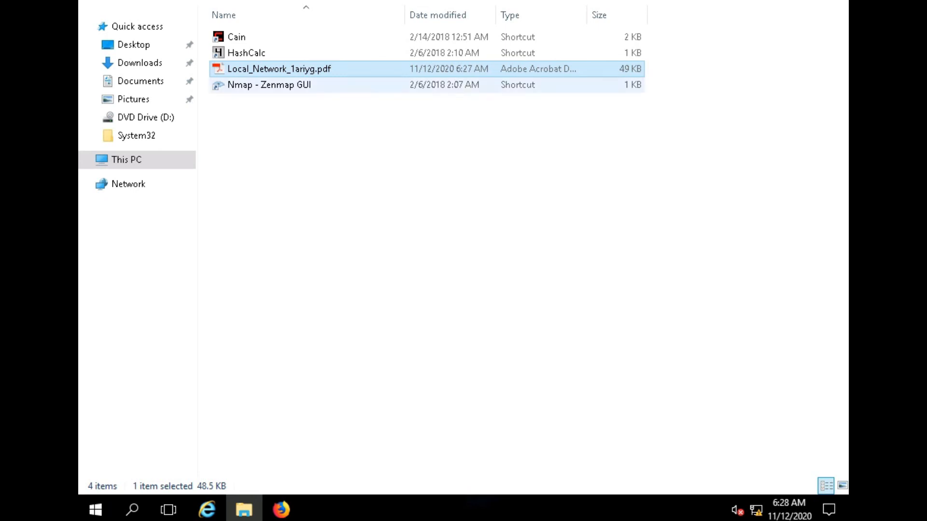
Open Local_Network_1ariyg.pdf in Adobe Acrobat Reader DC.
double_click(279, 69)
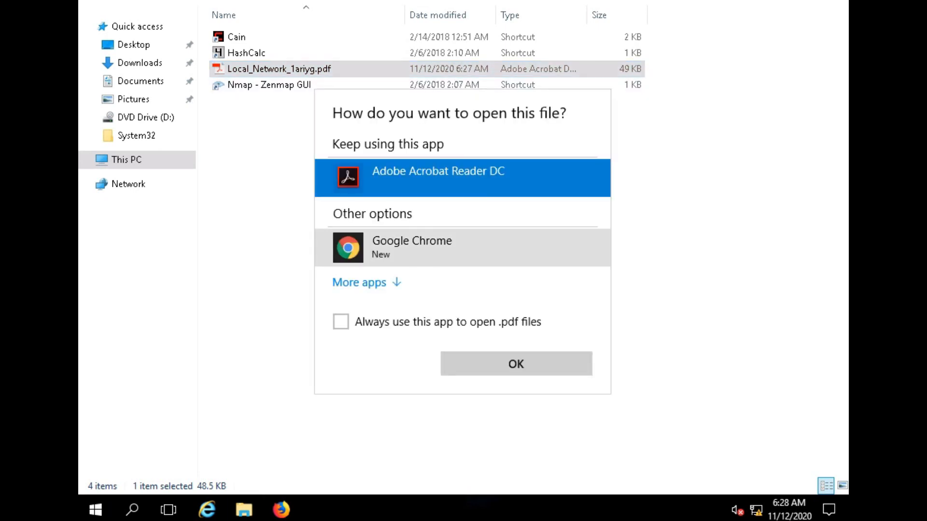
key(Return)
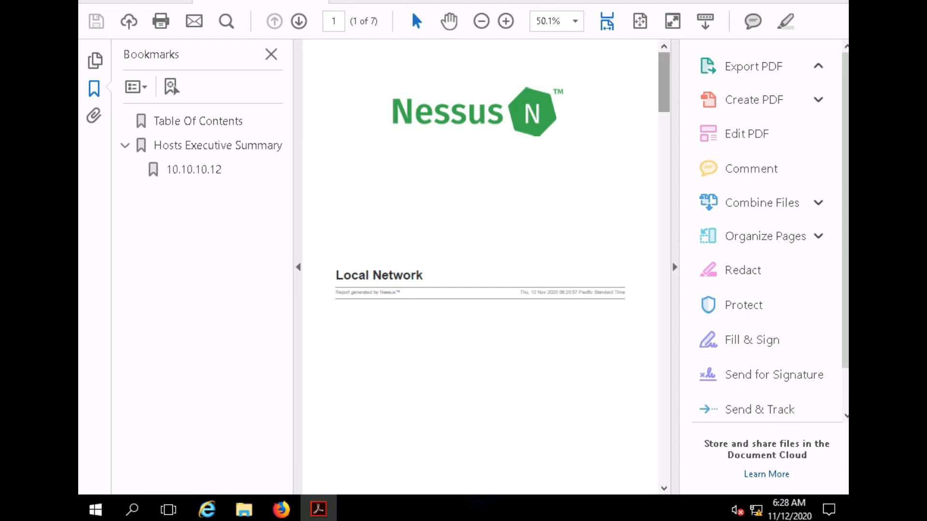
Page through the Local Network report with the Bookmarks pane closed.
scroll(480, 265, down, 10)
scroll(480, 266, down, 8)
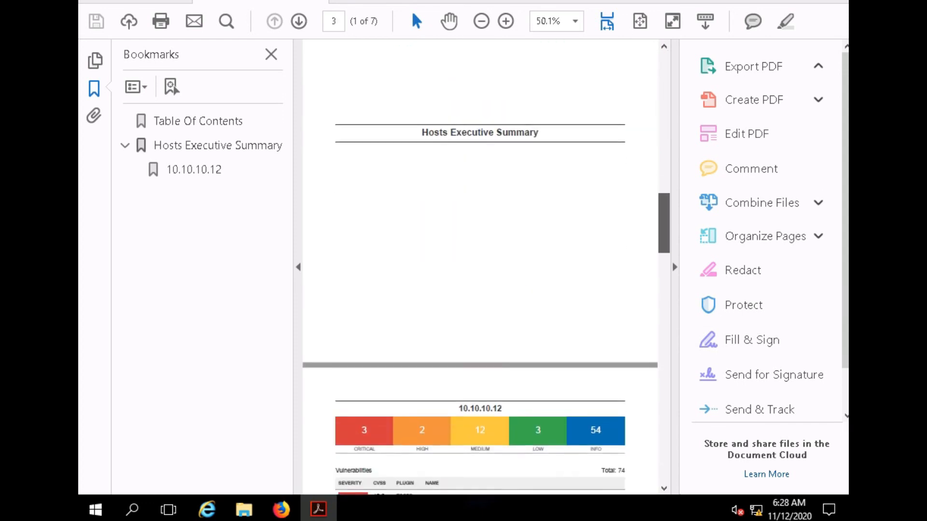
scroll(480, 265, up, 6)
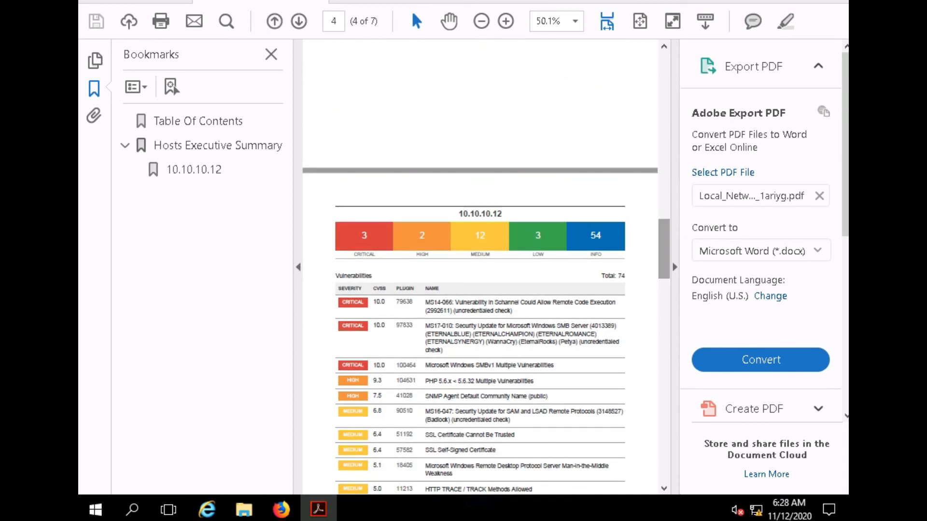
click(271, 54)
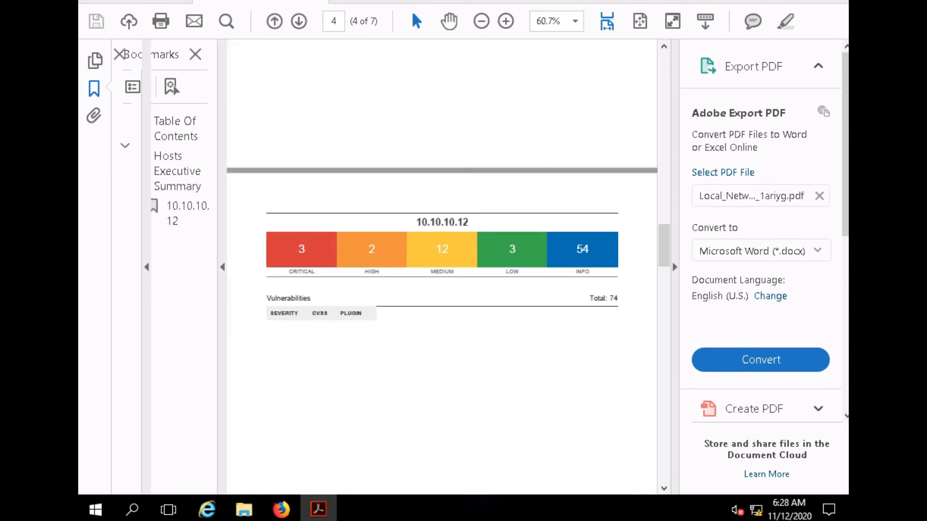
scroll(388, 265, down, 10)
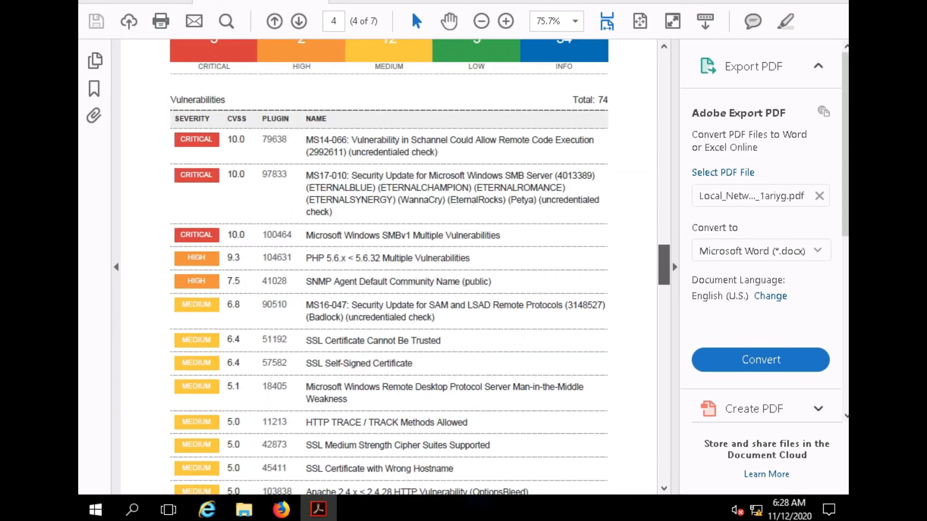
scroll(389, 266, down, 15)
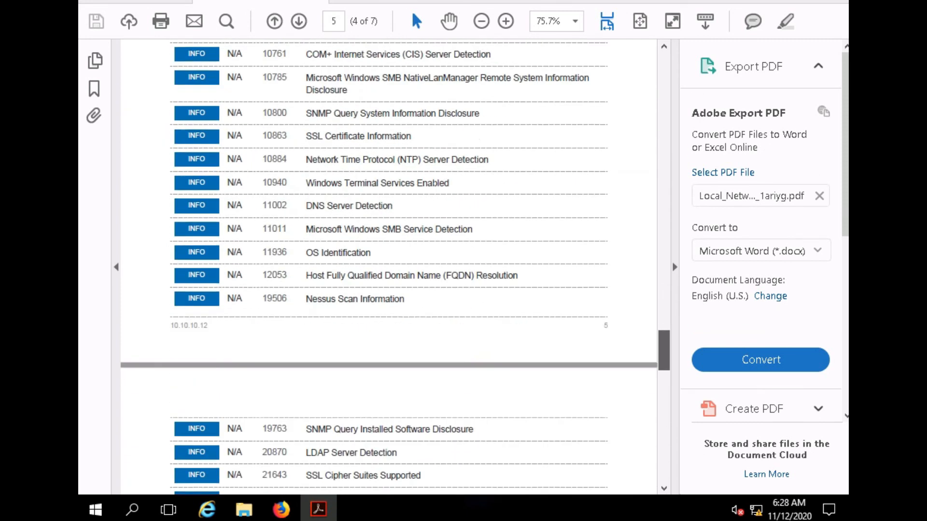
drag(664, 370, 664, 106)
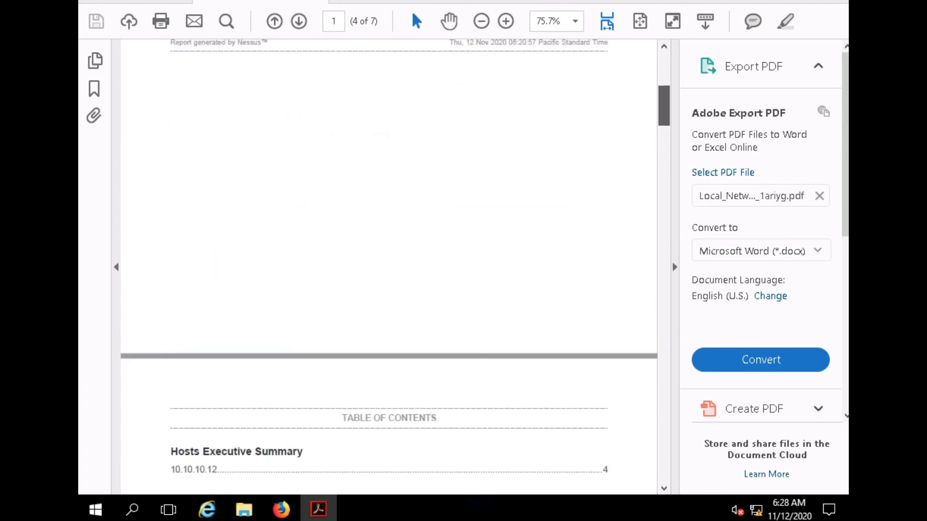